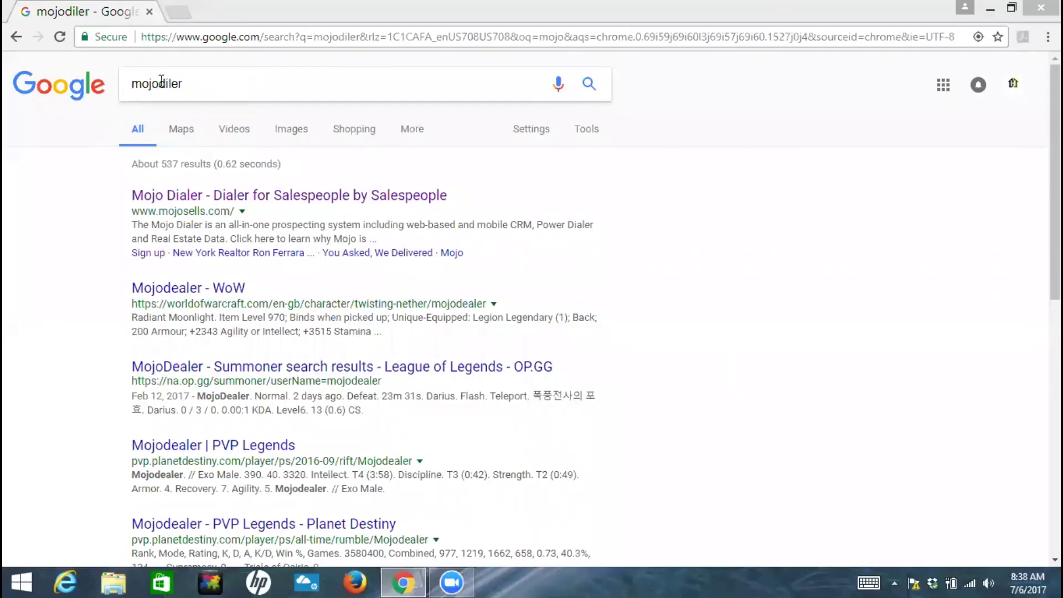
# - Open the Mojo Dialer site and submit the saved six-digit account PIN
pyautogui.click(283, 200)
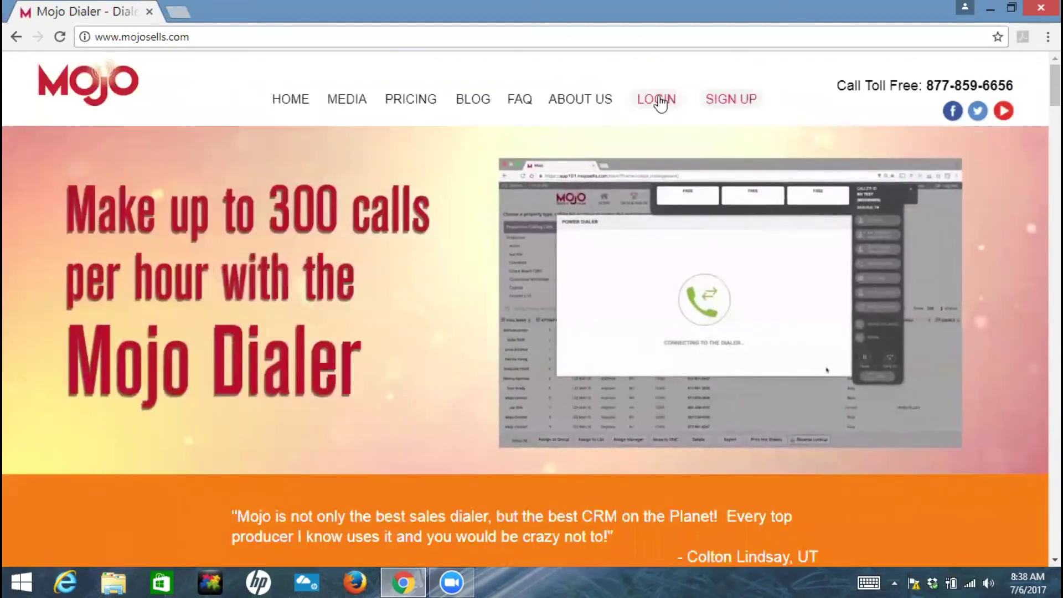
pyautogui.click(657, 99)
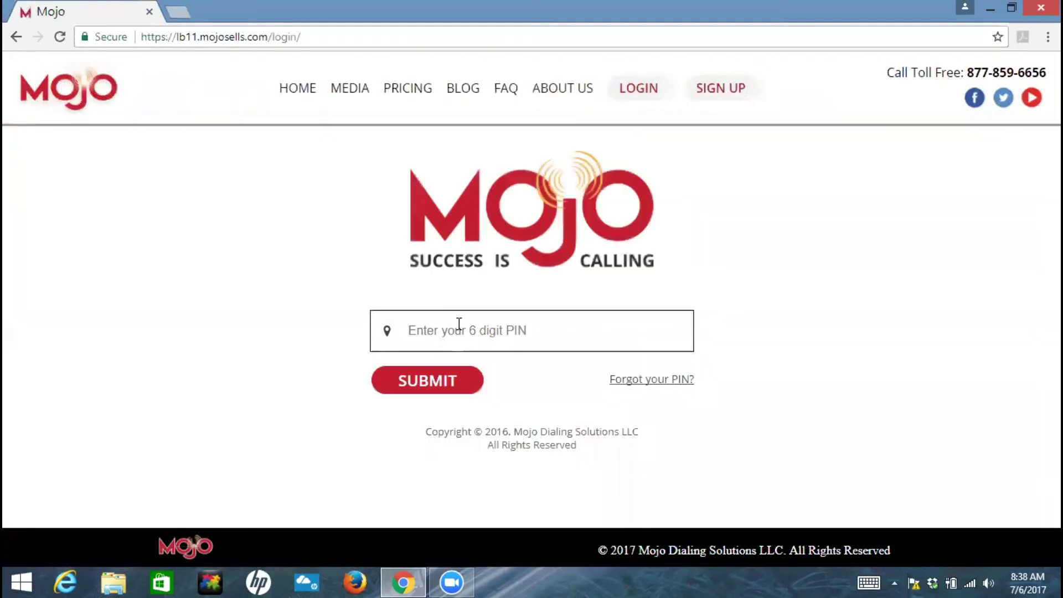
pyautogui.click(458, 327)
pyautogui.click(440, 361)
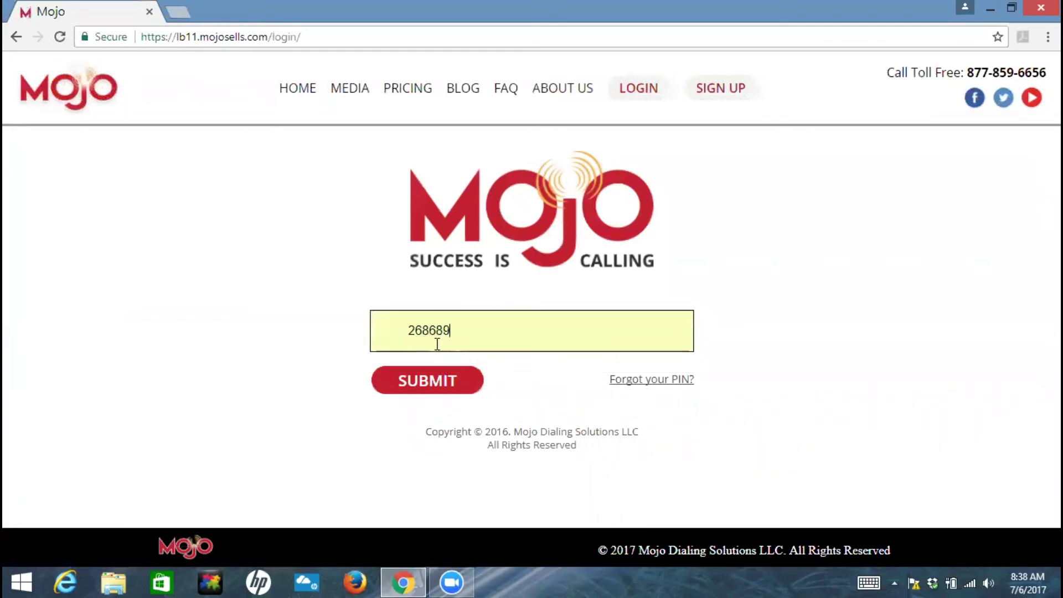
pyautogui.click(434, 381)
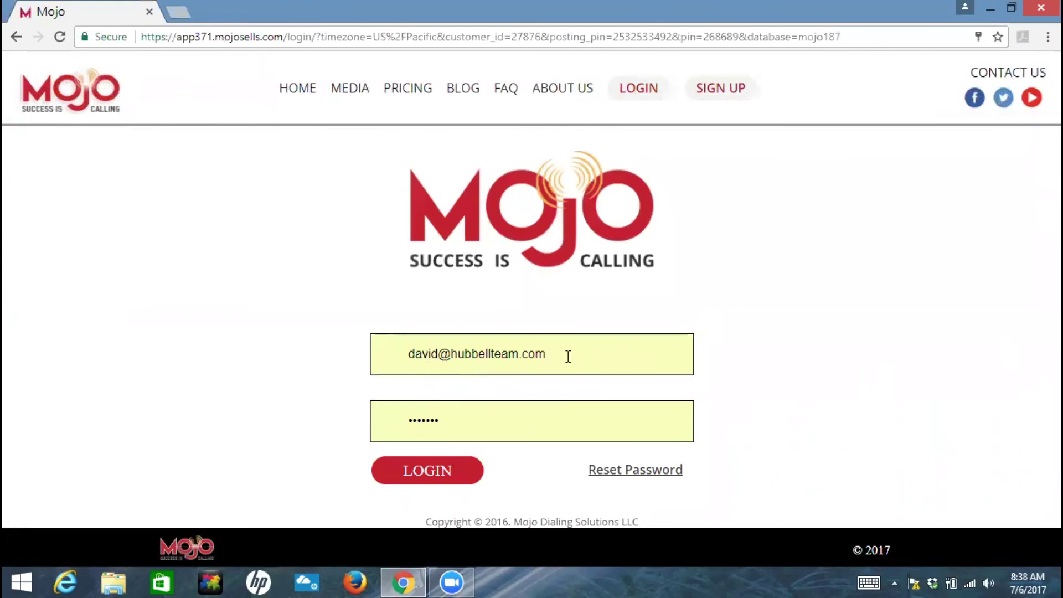
# - Sign in with the saved team e-mail address and password
pyautogui.moveTo(567, 355); pyautogui.dragTo(321, 368)
pyautogui.write('tea')
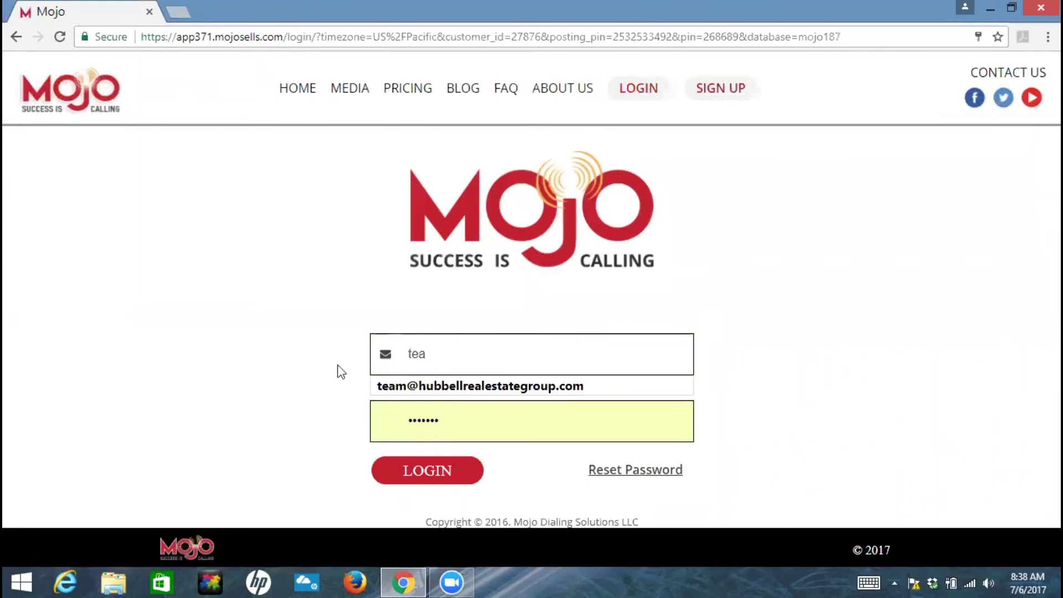
pyautogui.click(415, 388)
pyautogui.click(425, 473)
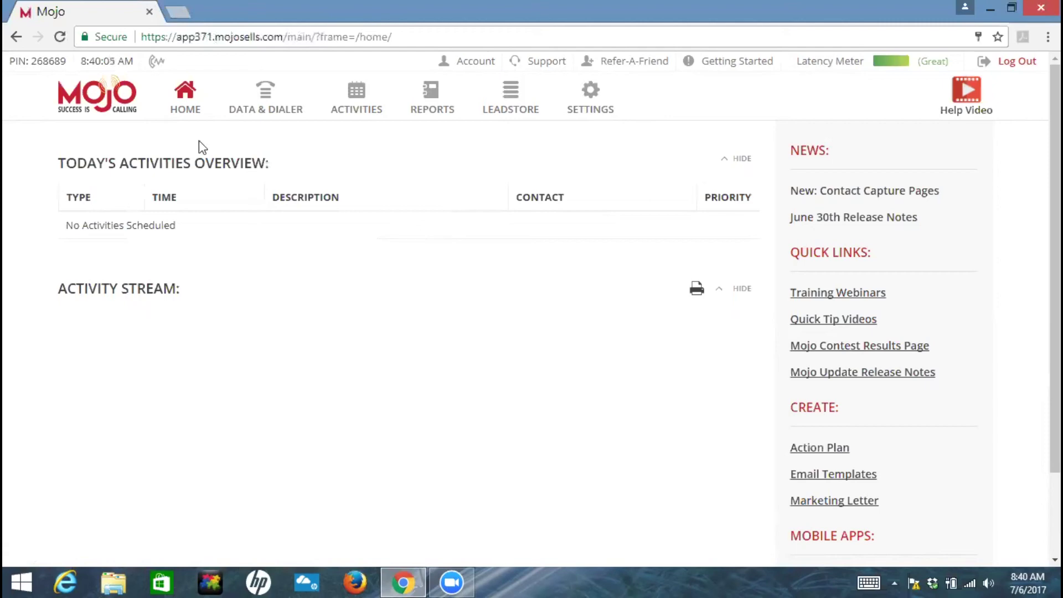
# - Run a Leadstore freeform map search for address 'nipomo', zip code 93444
pyautogui.click(505, 109)
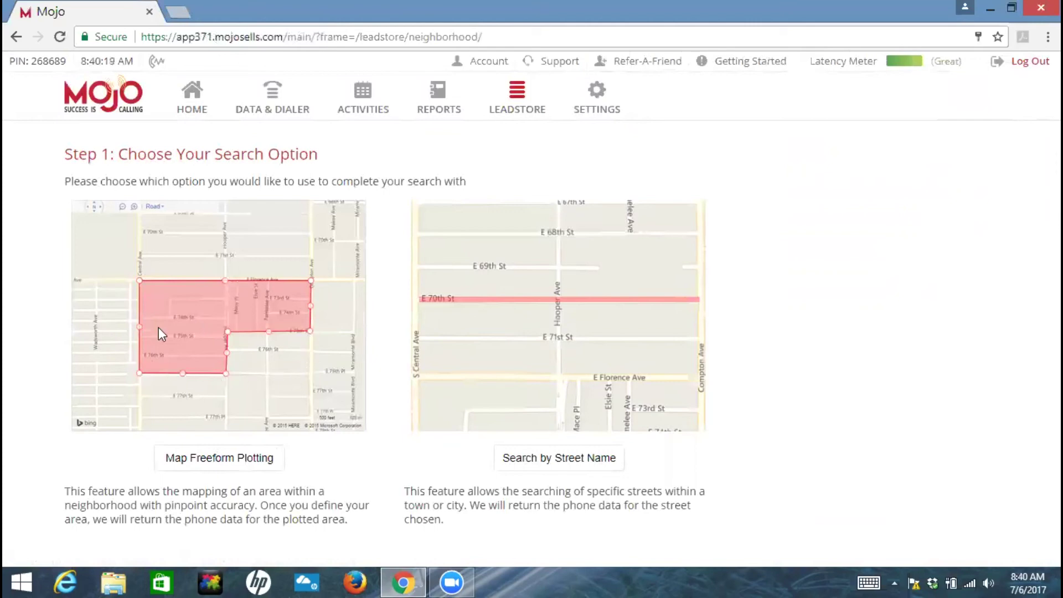
pyautogui.click(244, 464)
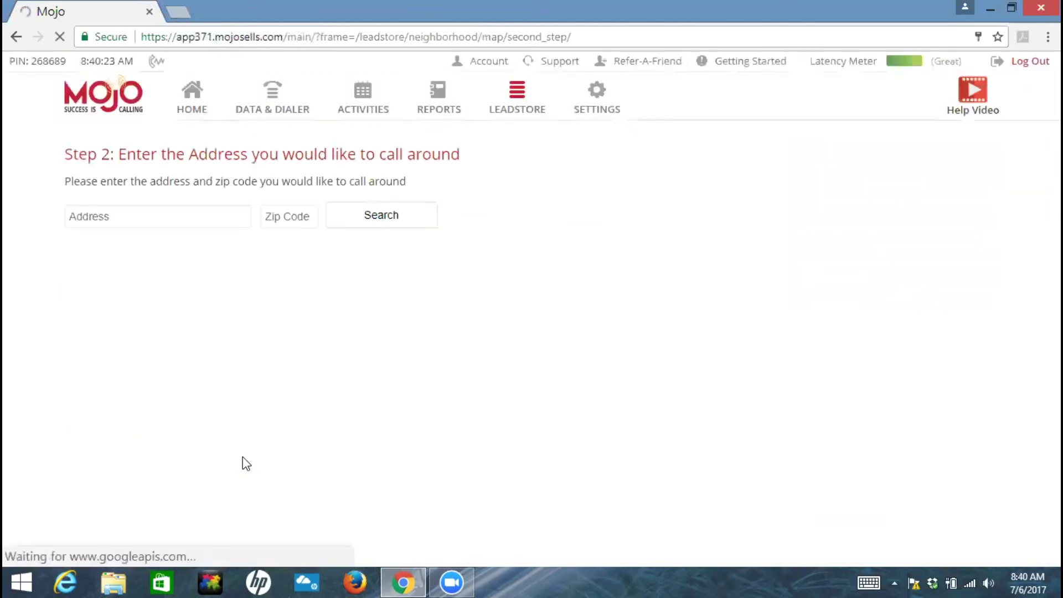
pyautogui.click(137, 221)
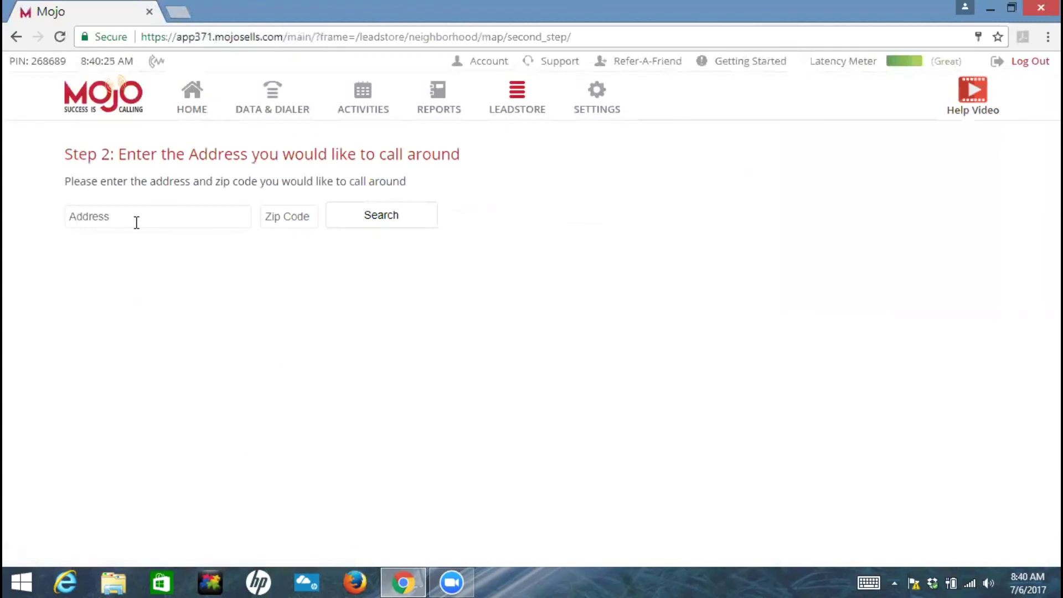
pyautogui.write('nipomo')
pyautogui.click(283, 216)
pyautogui.write('93444')
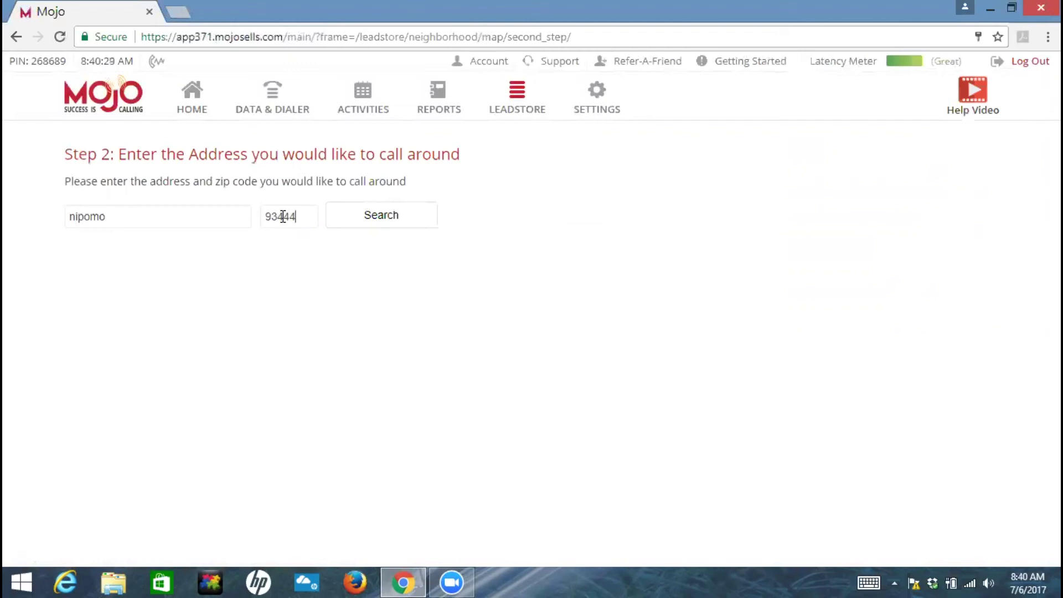
pyautogui.click(389, 222)
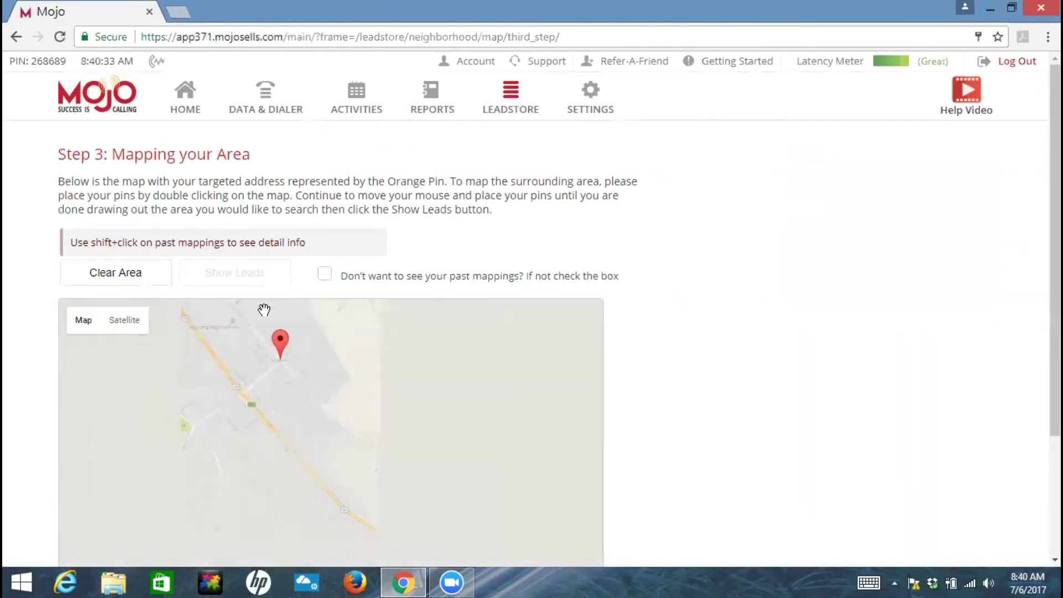
# - Centre the map on Nipomo and draw a four-point polygon over the town, revealing 98 contacts
pyautogui.scroll(2, 458, 391)
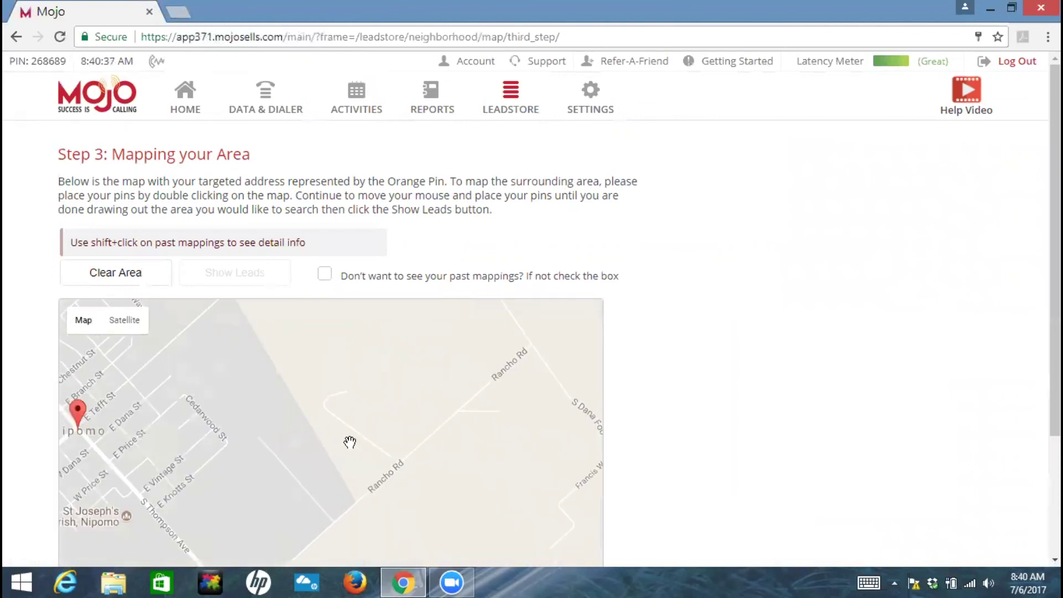
pyautogui.moveTo(348, 442); pyautogui.dragTo(550, 391)
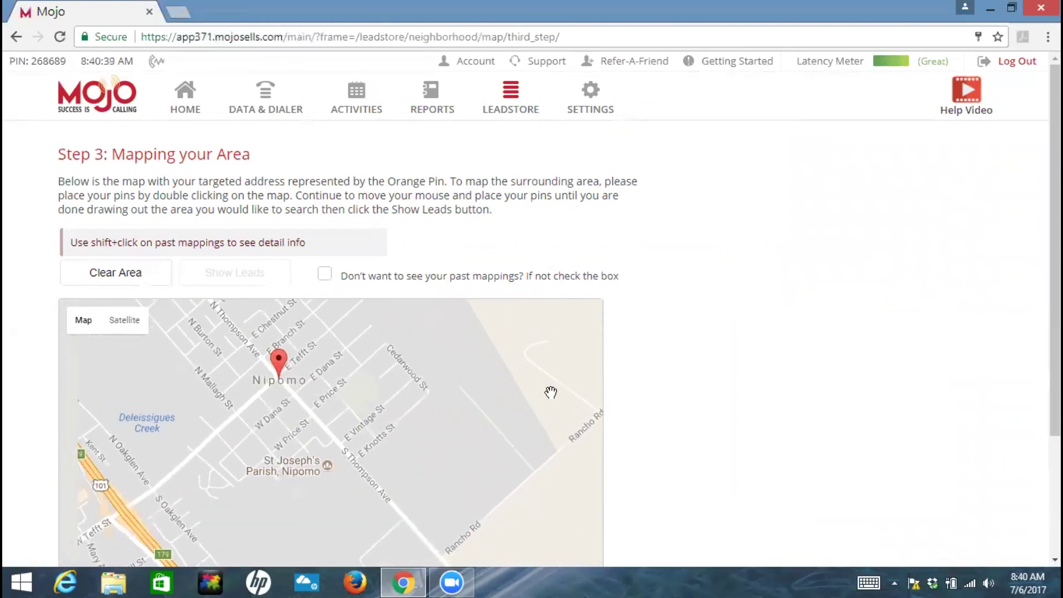
pyautogui.moveTo(339, 375); pyautogui.dragTo(346, 394)
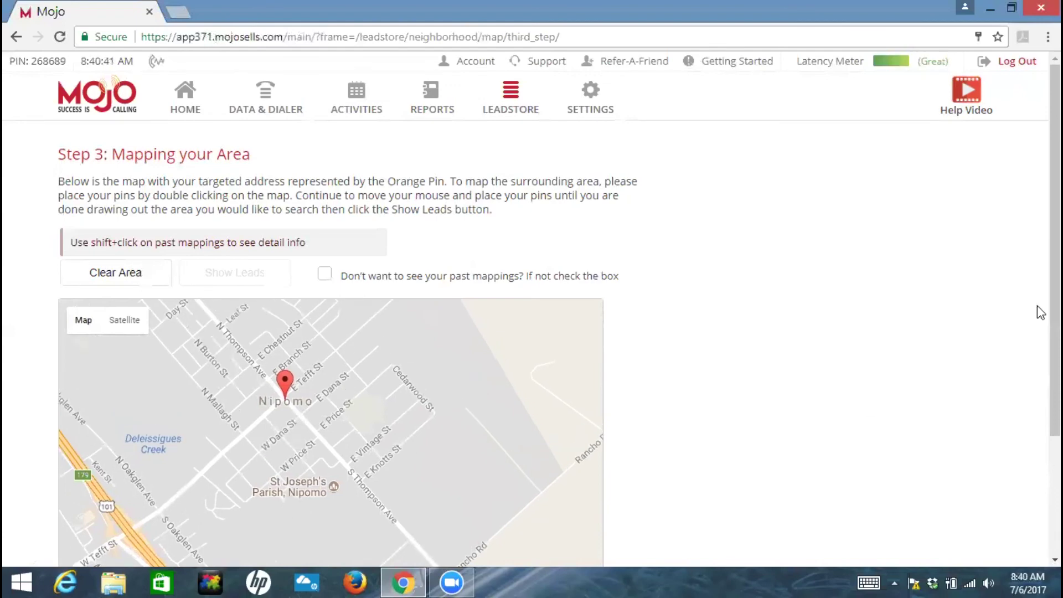
pyautogui.moveTo(1039, 308); pyautogui.dragTo(1040, 395)
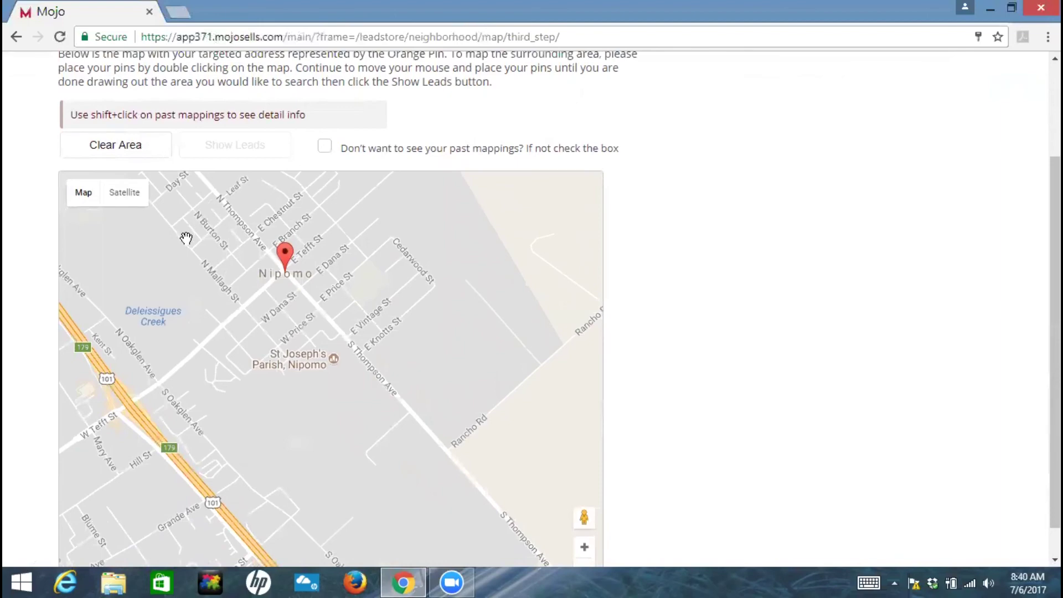
pyautogui.doubleClick(171, 225)
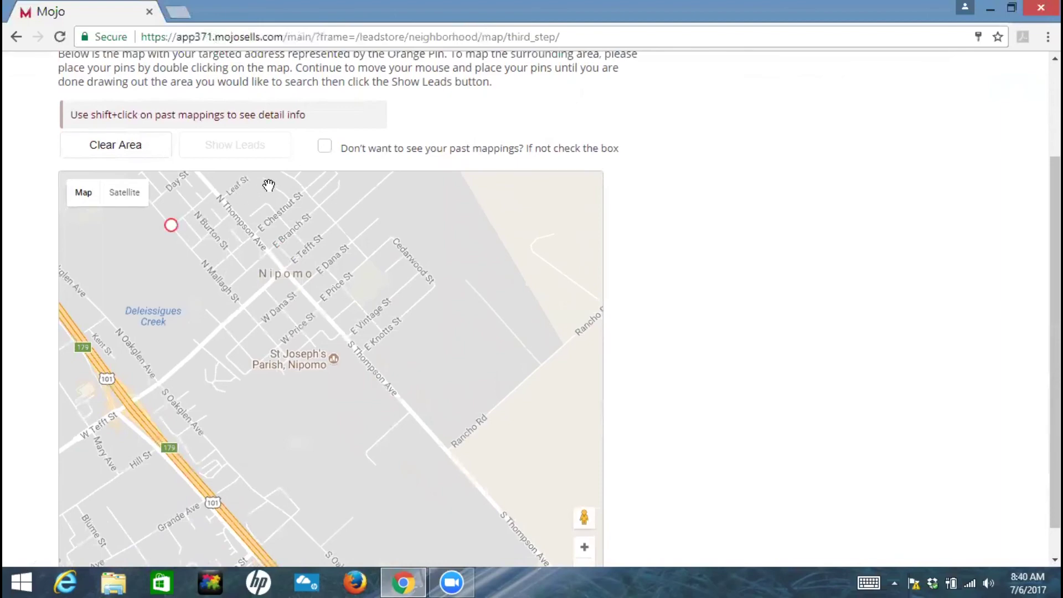
pyautogui.doubleClick(266, 185)
pyautogui.doubleClick(376, 244)
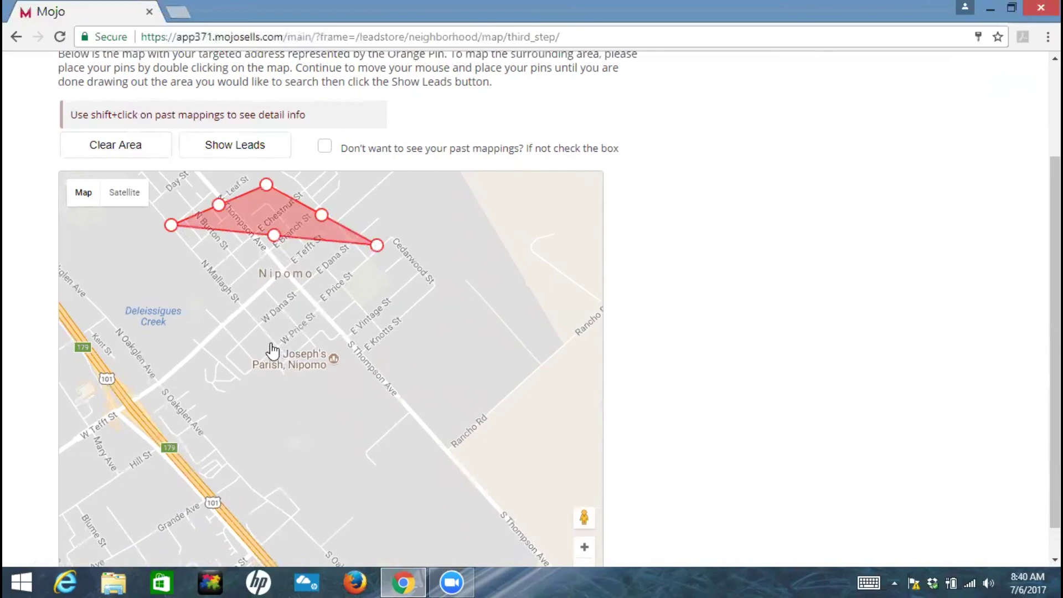
pyautogui.doubleClick(275, 381)
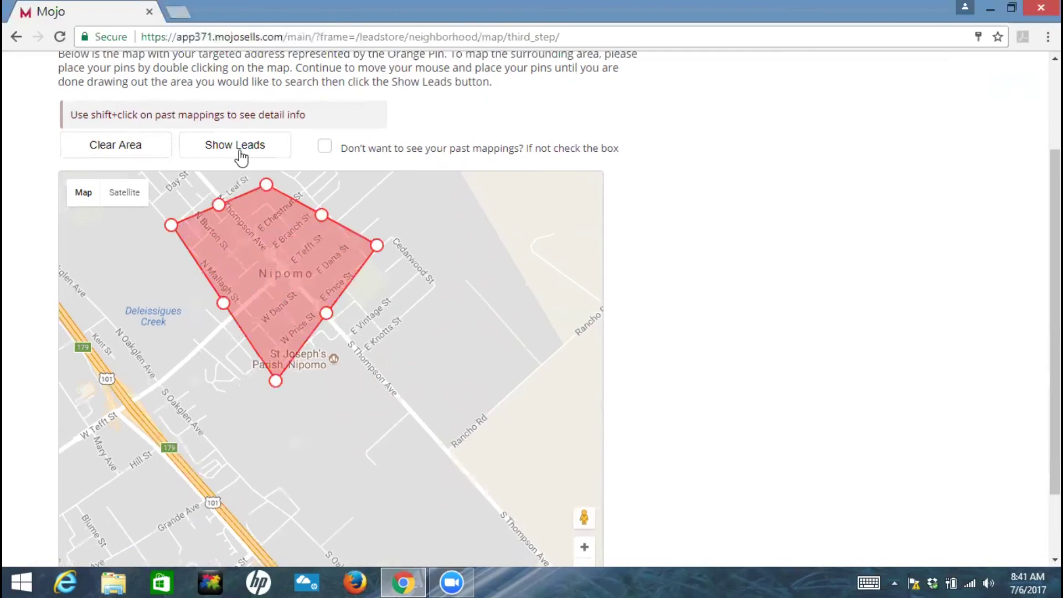
pyautogui.click(241, 152)
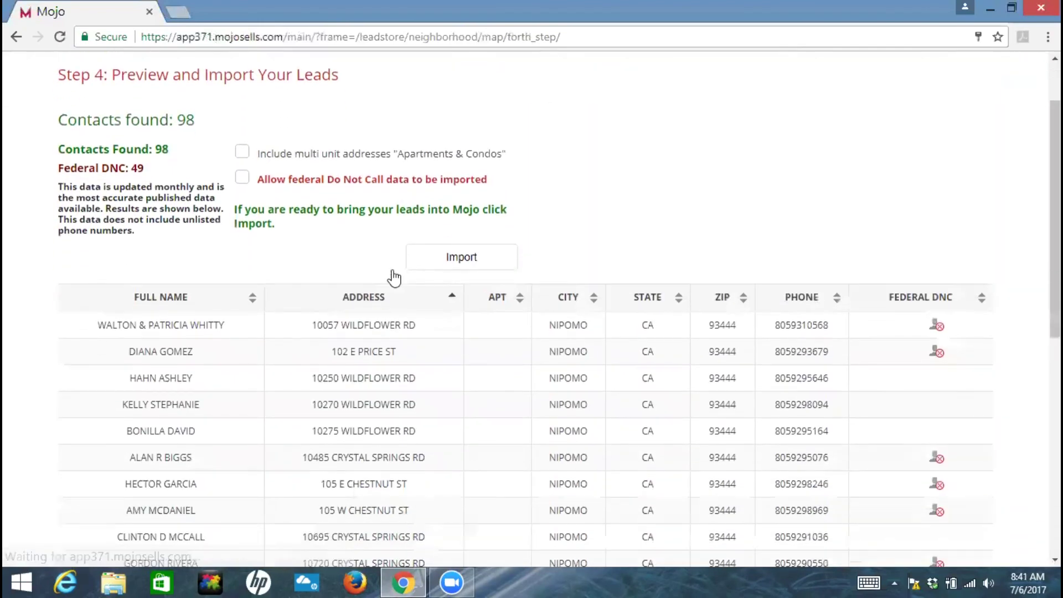
# - Review the 98 previewed Nipomo contacts, import them, and acknowledge the Do Not Call notice
pyautogui.scroll(-1, 394, 277)
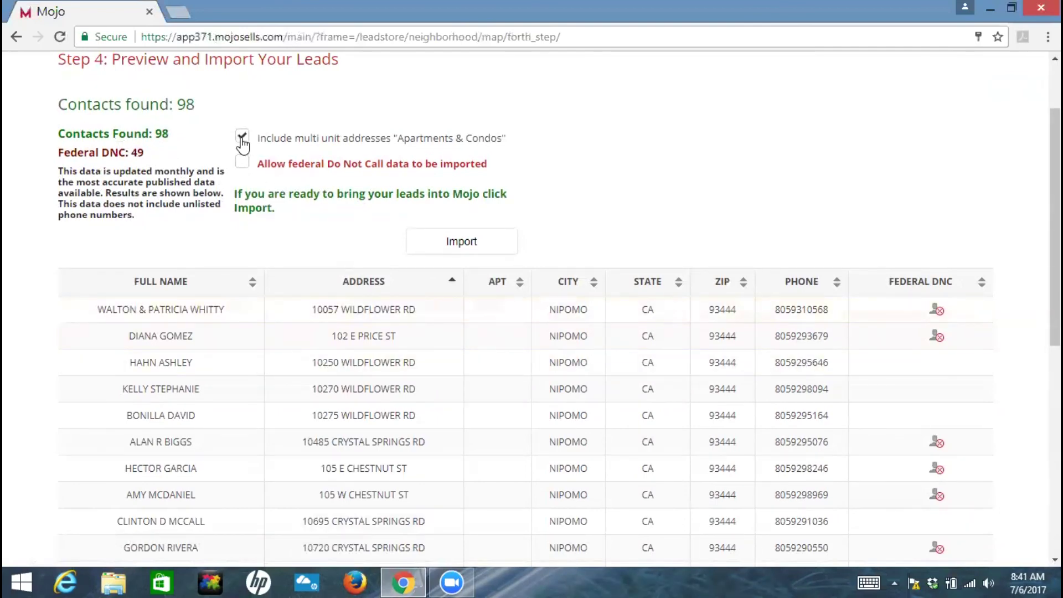
pyautogui.scroll(-1, 332, 249)
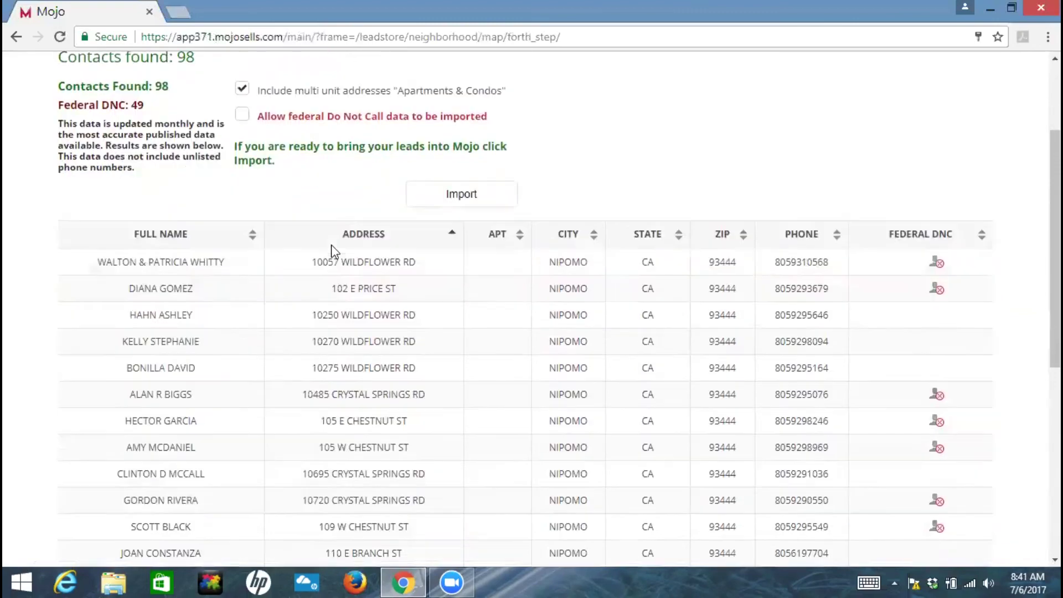
pyautogui.scroll(-7, 333, 250)
pyautogui.scroll(10, 333, 251)
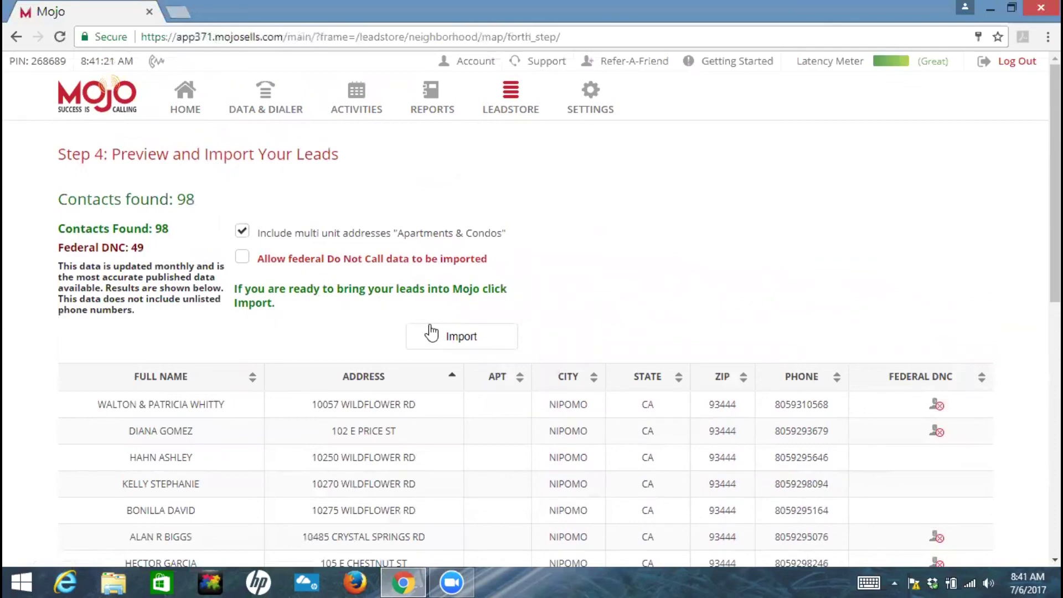
pyautogui.click(466, 338)
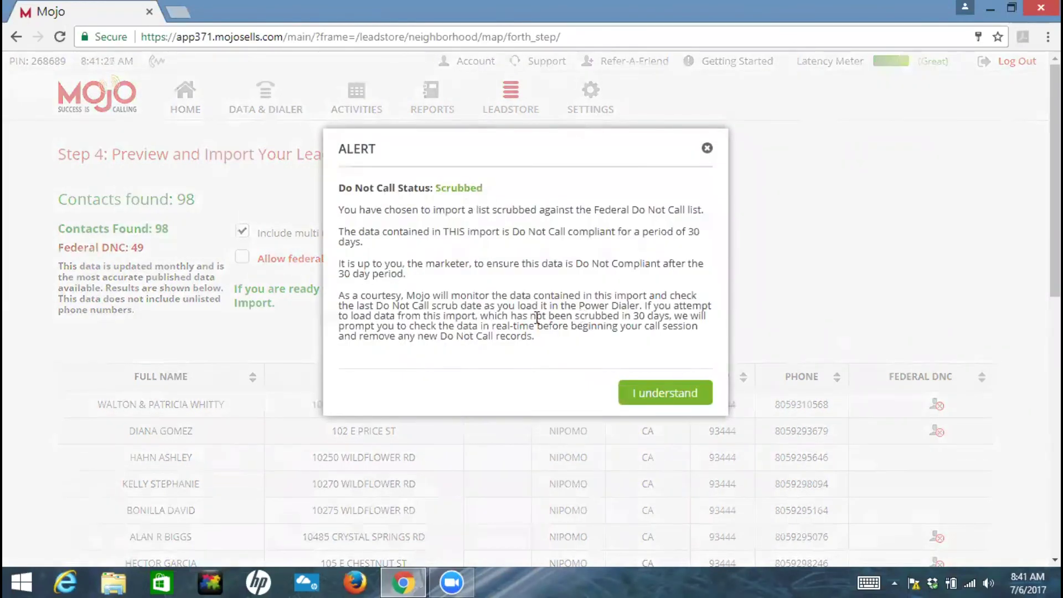
pyautogui.click(646, 394)
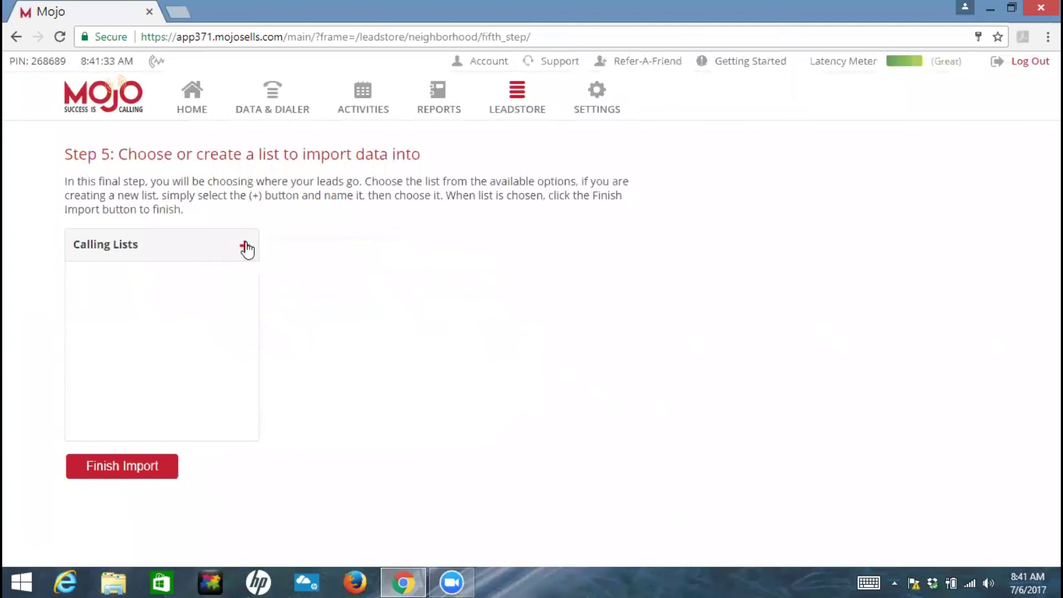
# - Create a new calling list named 'Nipomo' and finish importing the 49 scrubbed records
pyautogui.click(245, 246)
pyautogui.write('Nipomo')
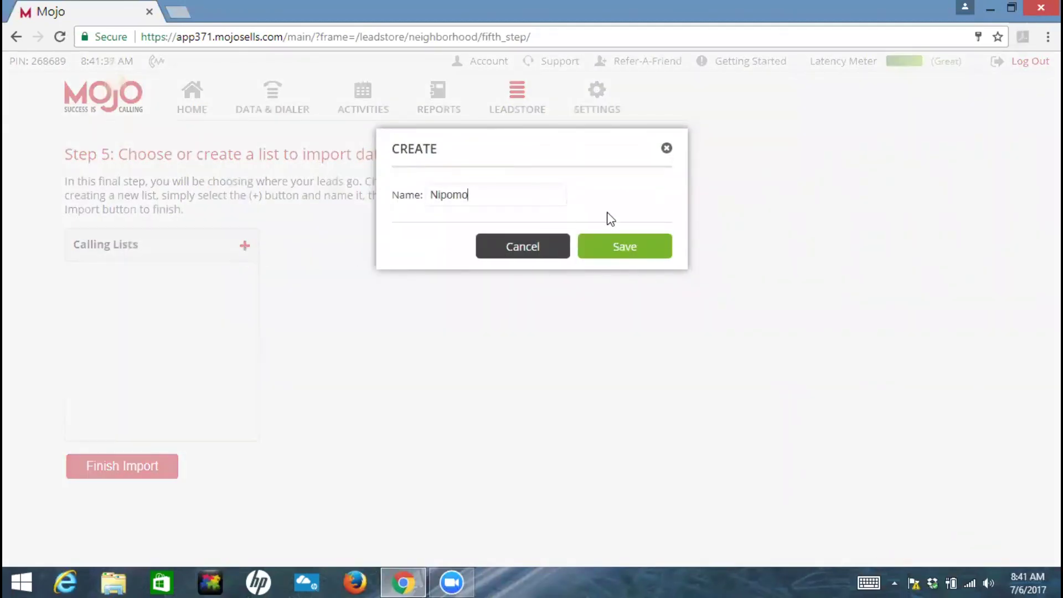
pyautogui.click(617, 252)
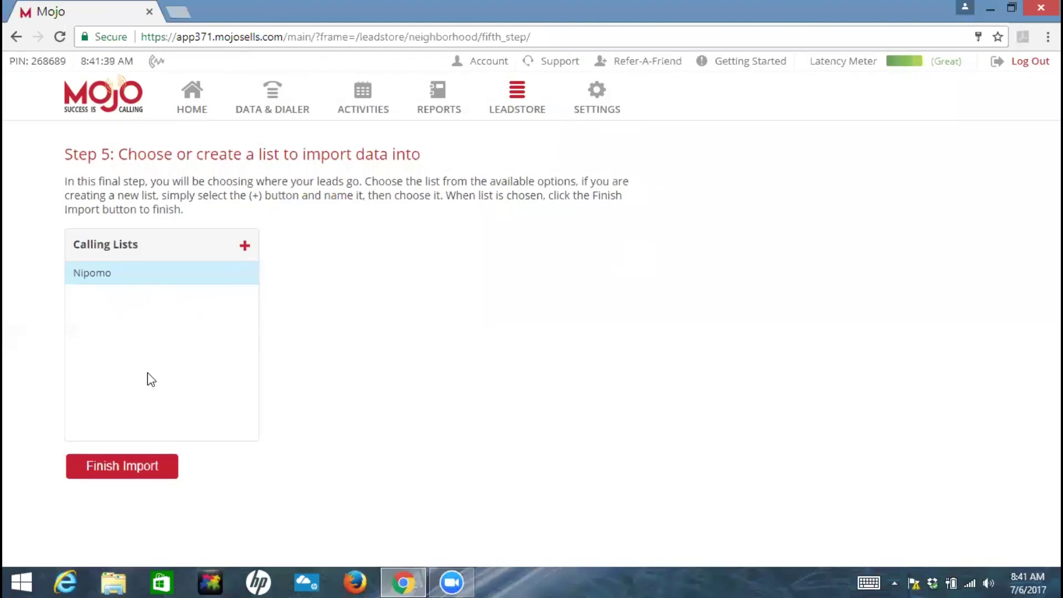
pyautogui.click(119, 466)
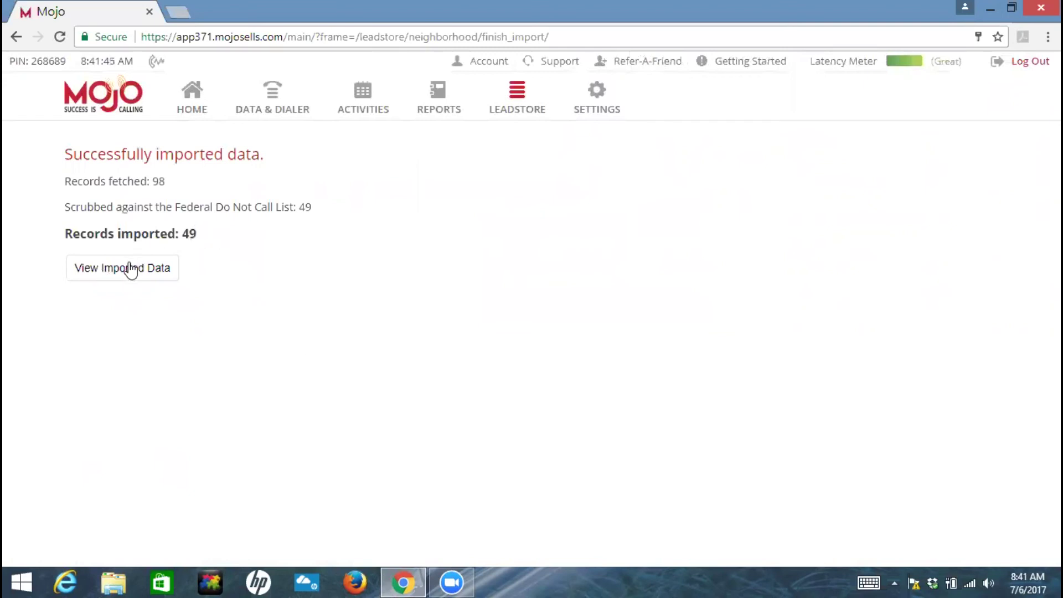
pyautogui.click(278, 109)
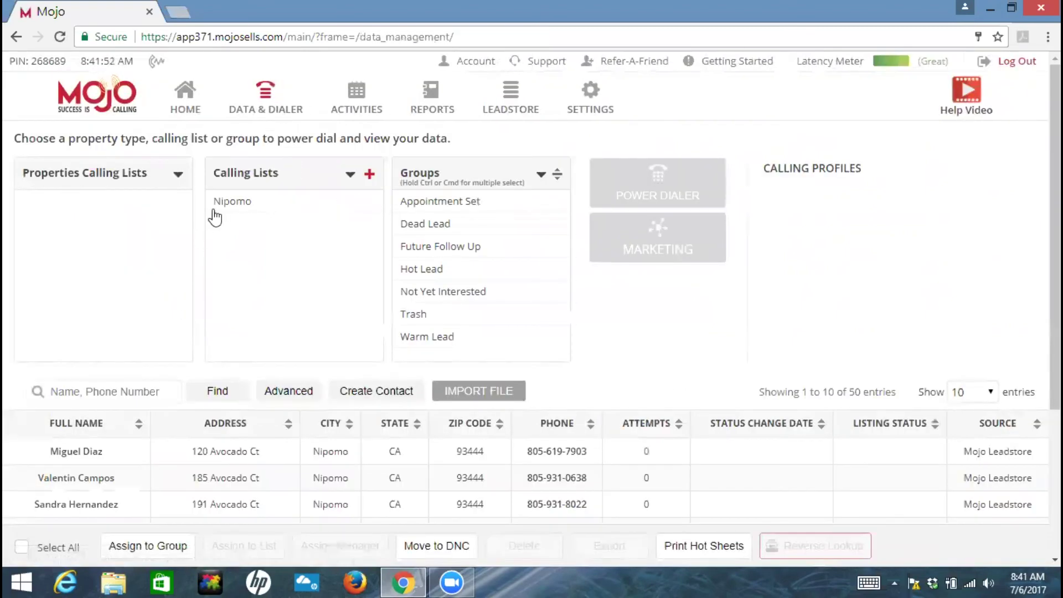
pyautogui.click(229, 208)
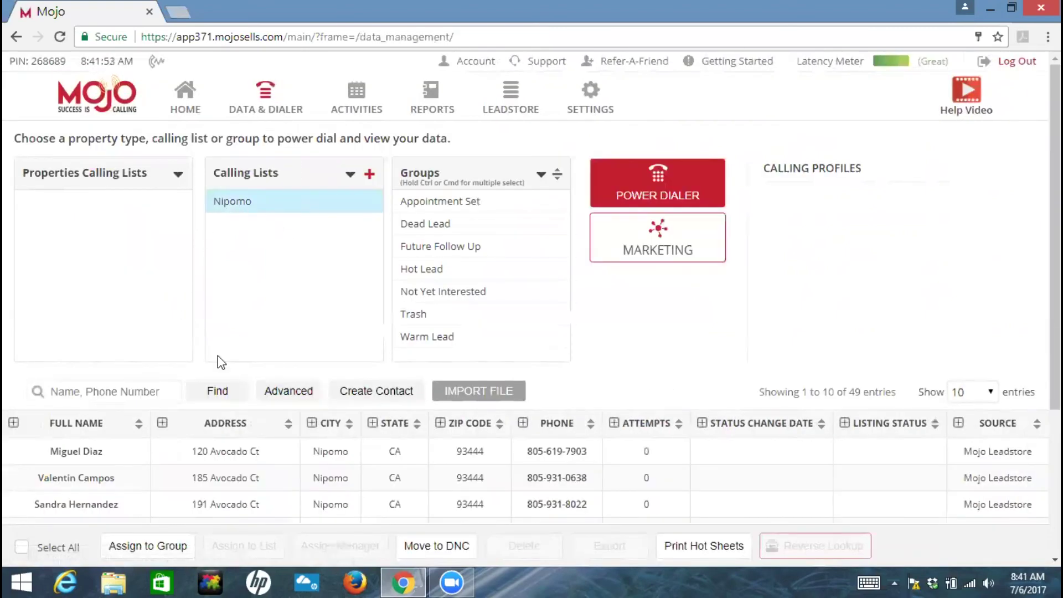
pyautogui.scroll(-4, 218, 355)
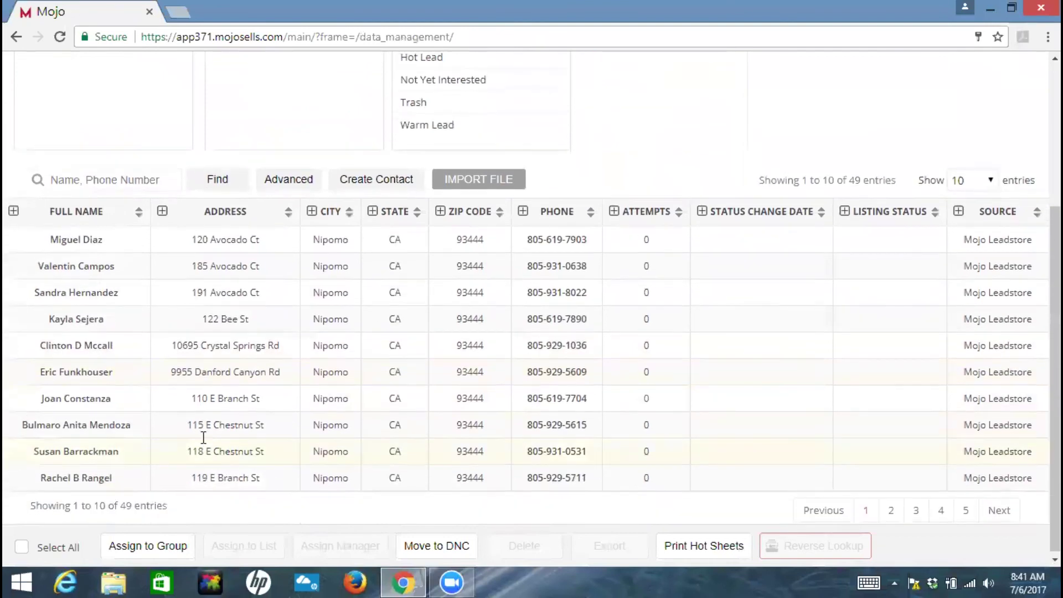
pyautogui.scroll(3, 203, 437)
pyautogui.scroll(-3, 204, 439)
pyautogui.scroll(4, 203, 439)
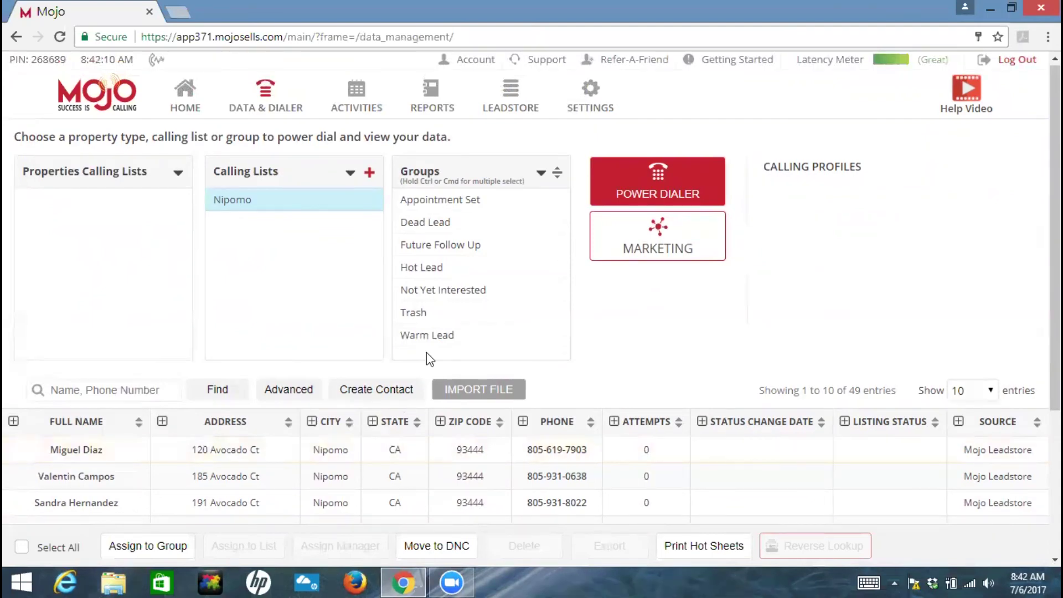
pyautogui.scroll(-3, 293, 329)
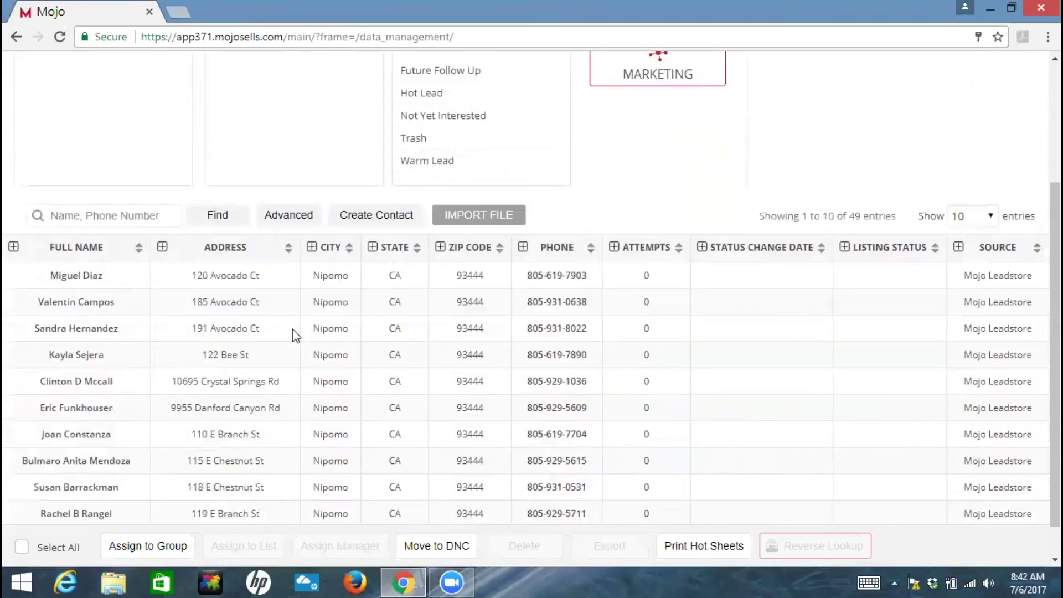
pyautogui.scroll(3, 232, 343)
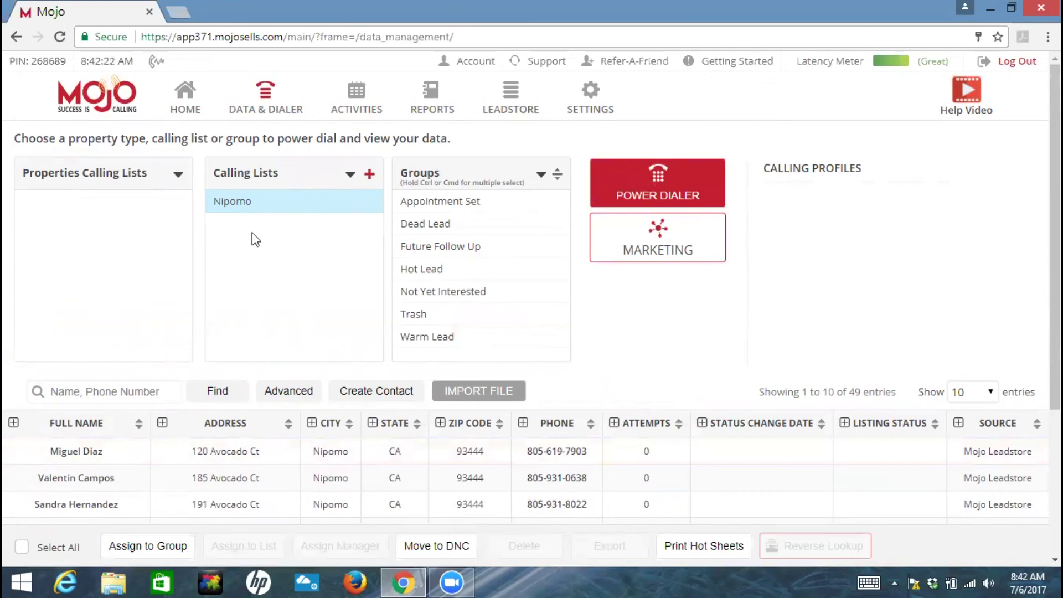
# - Select the Nipomo calling list and open its Power Dialer settings, checking the caller ID choices
pyautogui.click(309, 201)
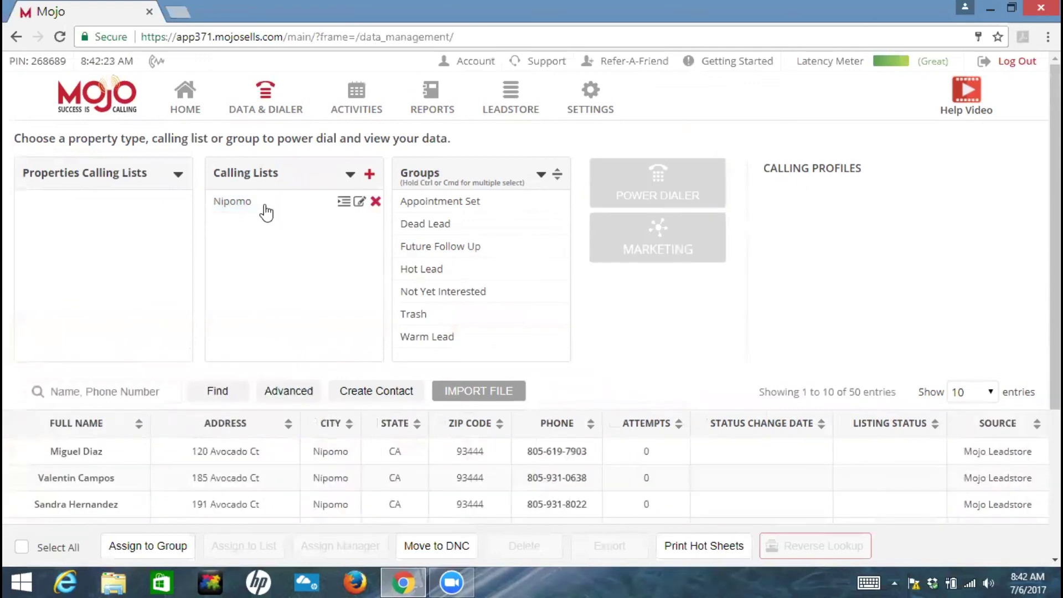
pyautogui.click(267, 212)
pyautogui.click(659, 192)
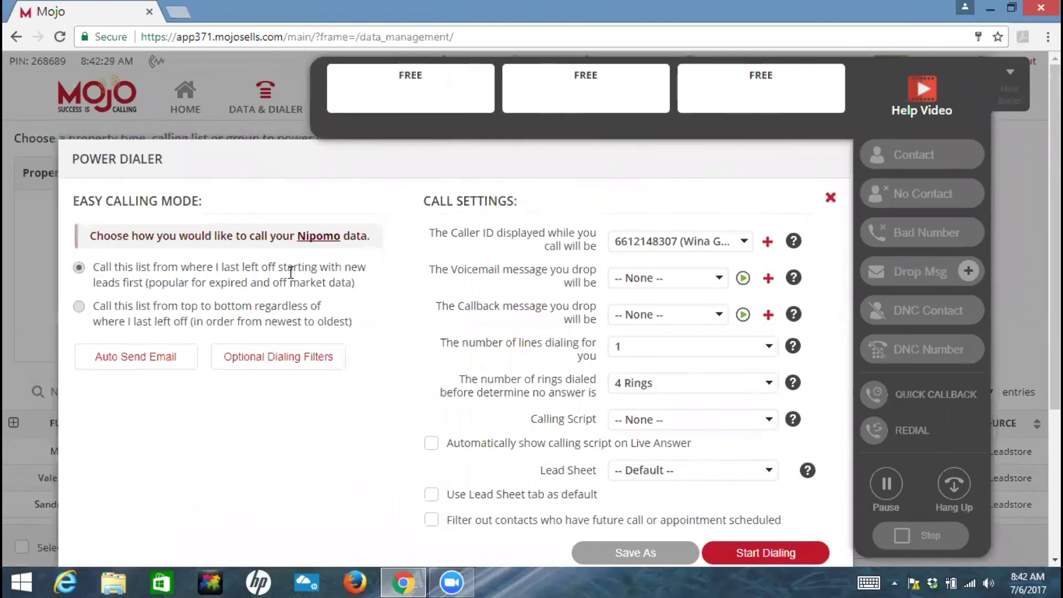
pyautogui.click(745, 243)
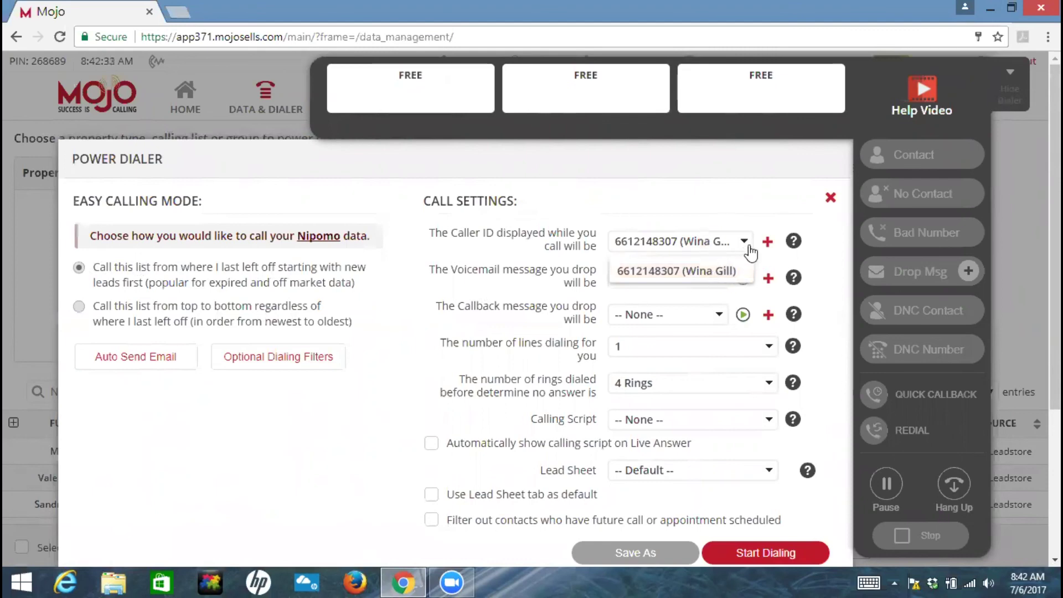
pyautogui.click(748, 247)
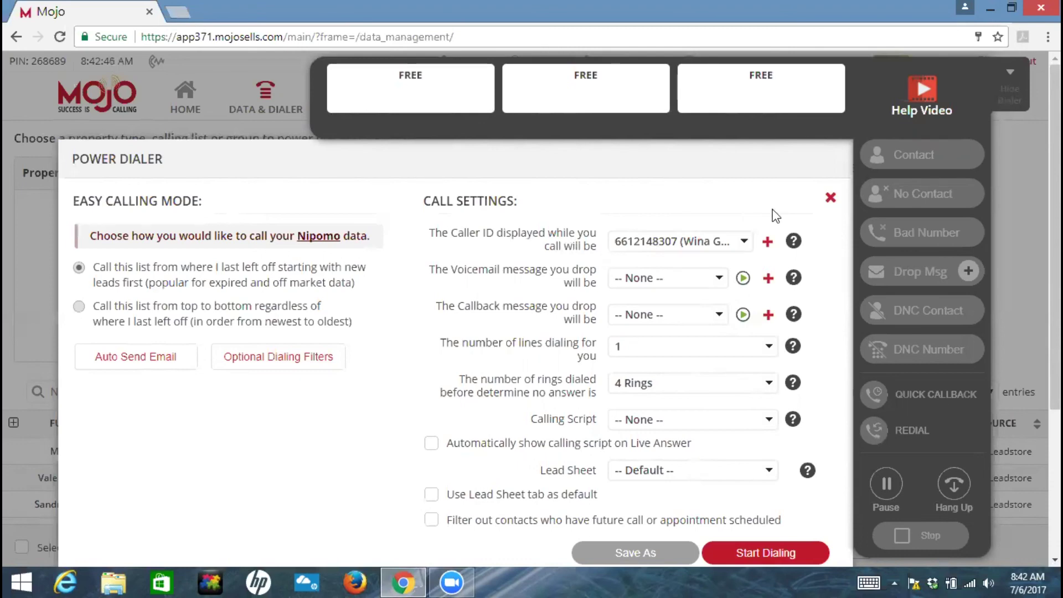
# - Add a new caller ID with the business phone number and name, submitting it for call verification
pyautogui.click(767, 242)
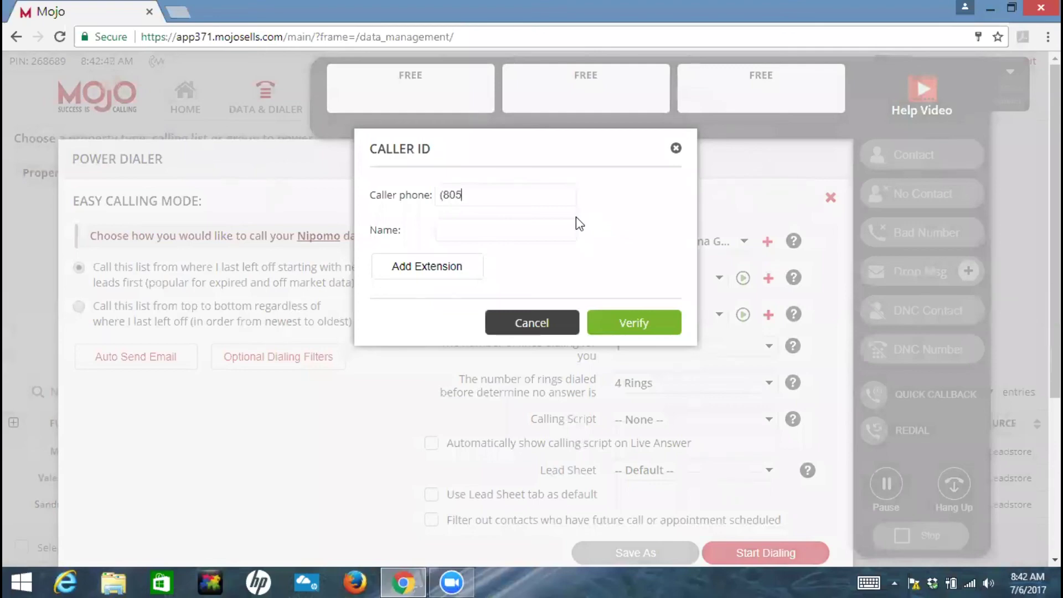
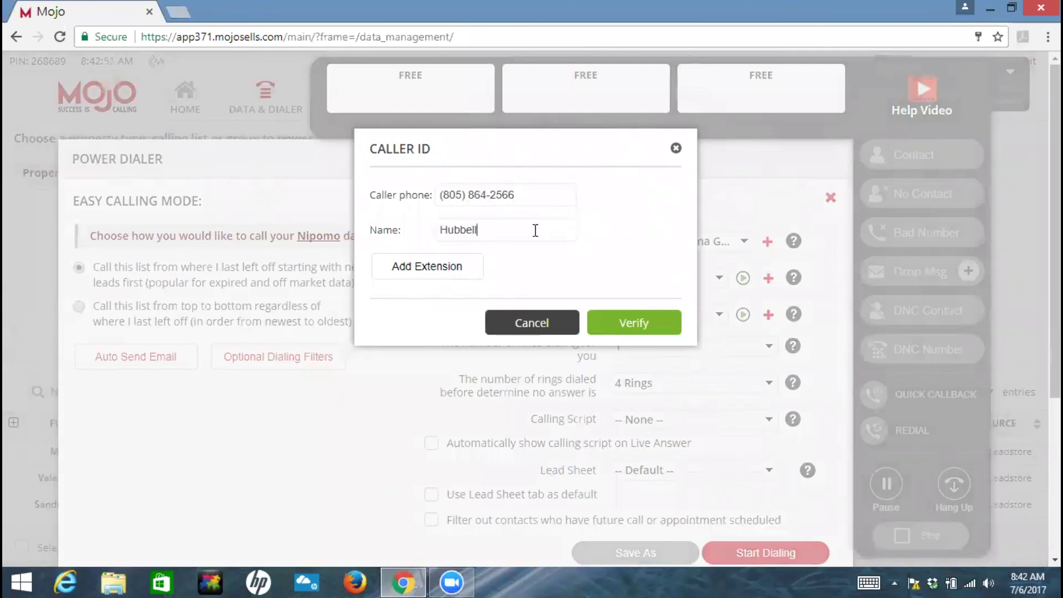
pyautogui.click(617, 325)
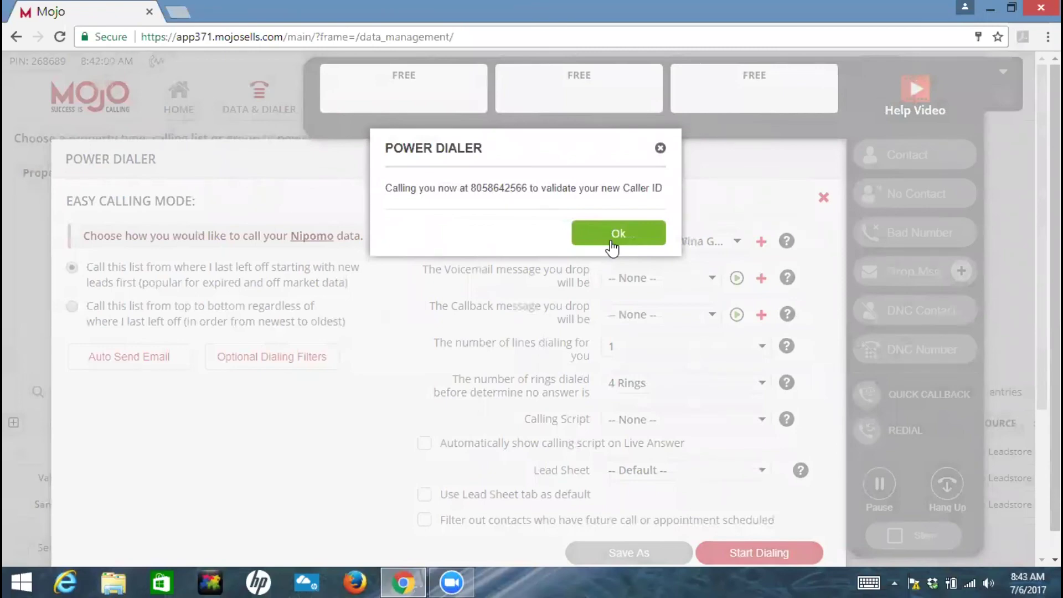
pyautogui.click(611, 247)
pyautogui.click(743, 247)
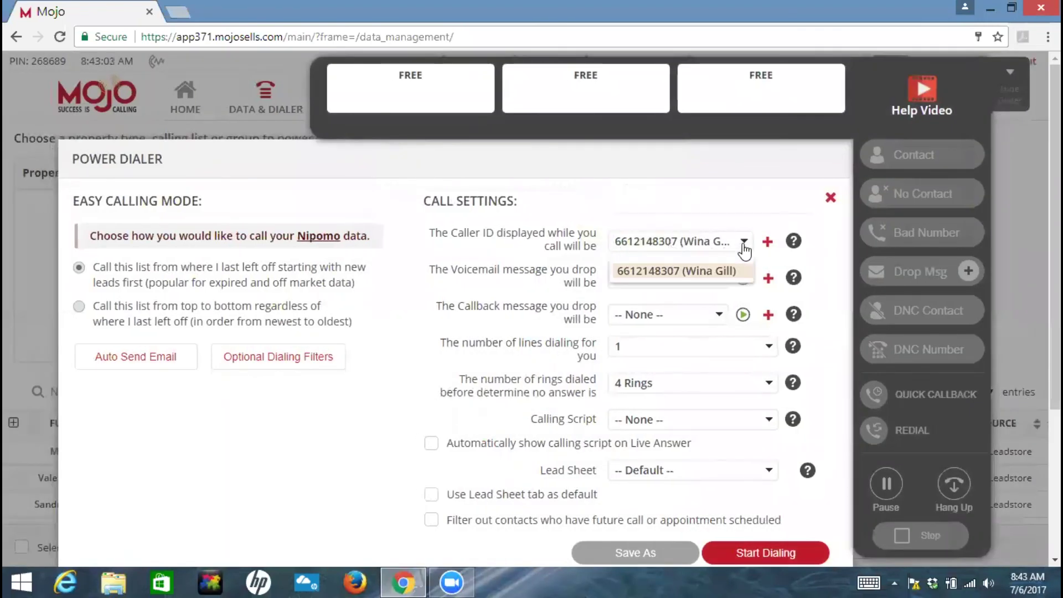
pyautogui.click(744, 226)
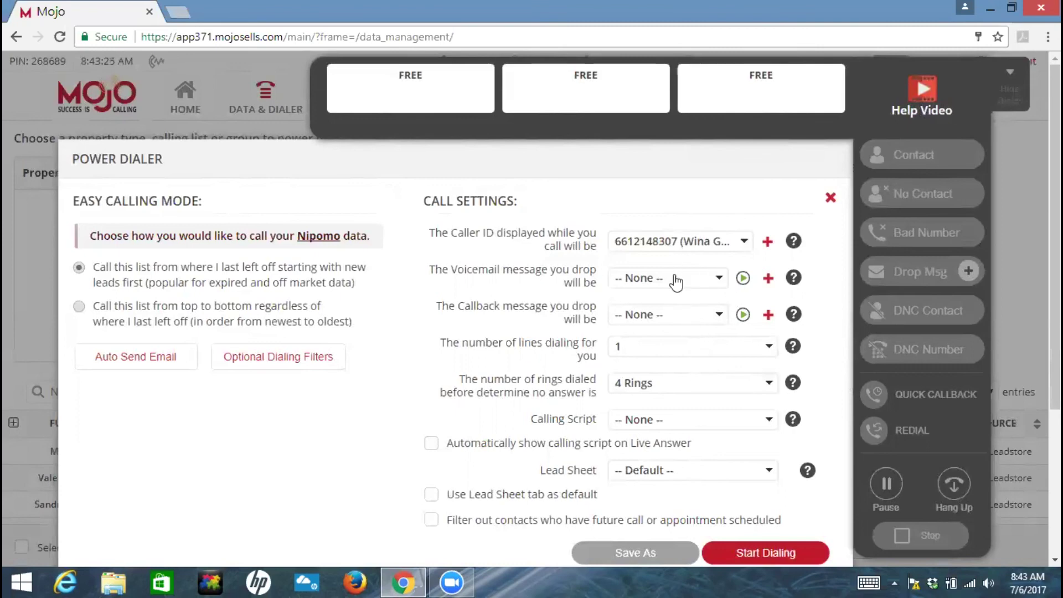
pyautogui.scroll(-3, 681, 338)
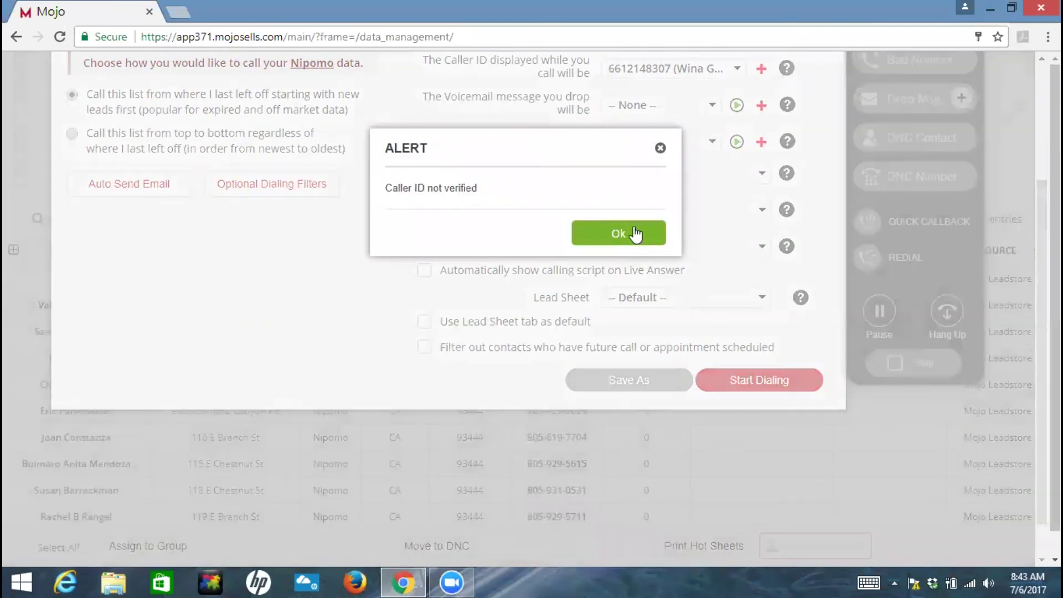
pyautogui.click(635, 234)
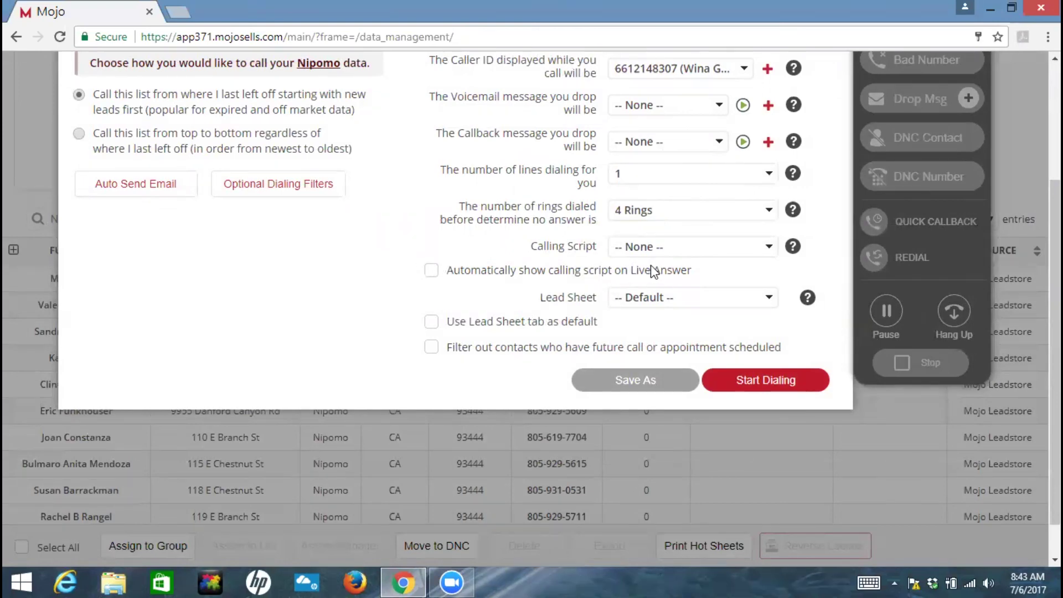
pyautogui.scroll(2, 654, 271)
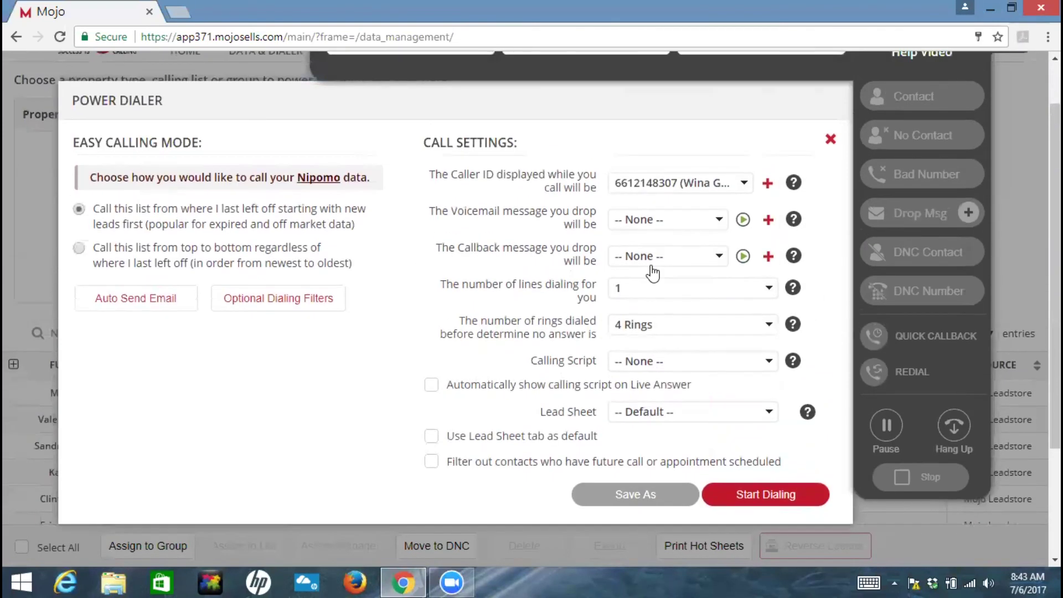
pyautogui.scroll(-1, 656, 288)
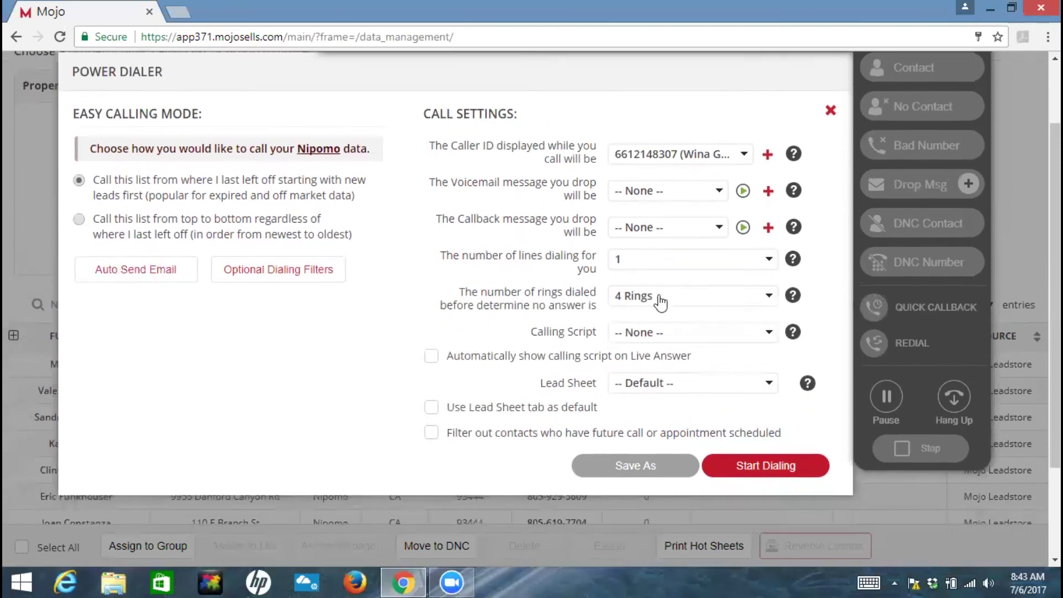
# - Start a Power Dialer session for the Nipomo contacts, then cancel the connection prompt
pyautogui.click(741, 460)
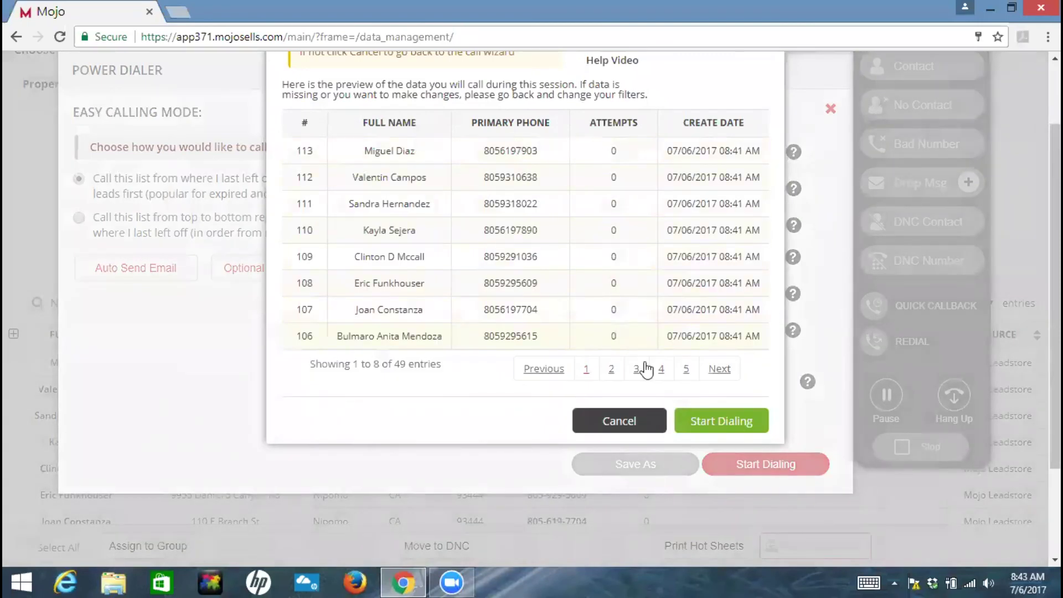
pyautogui.click(719, 421)
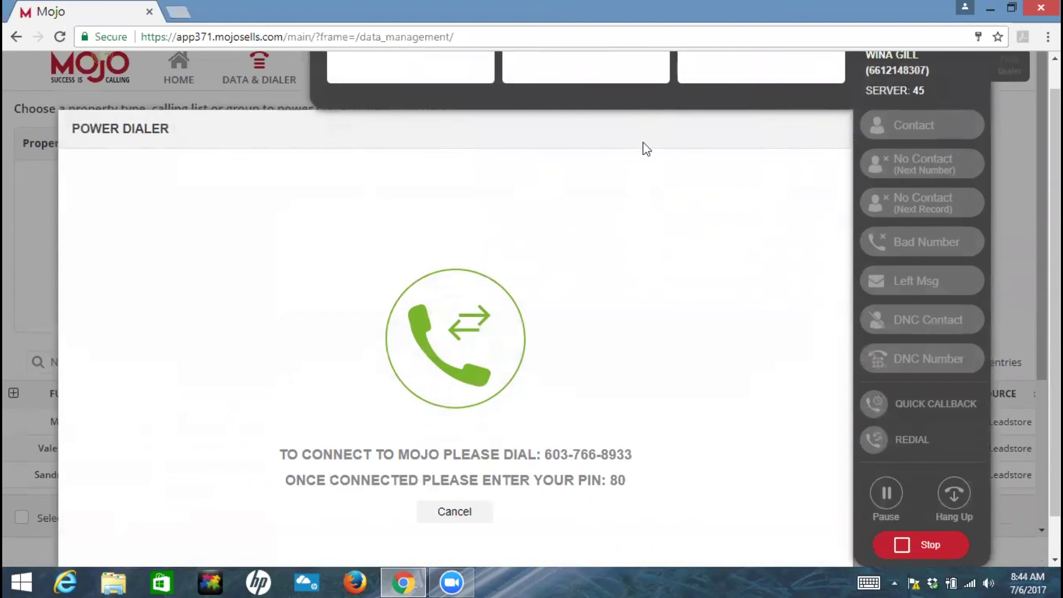
pyautogui.scroll(-1, 651, 264)
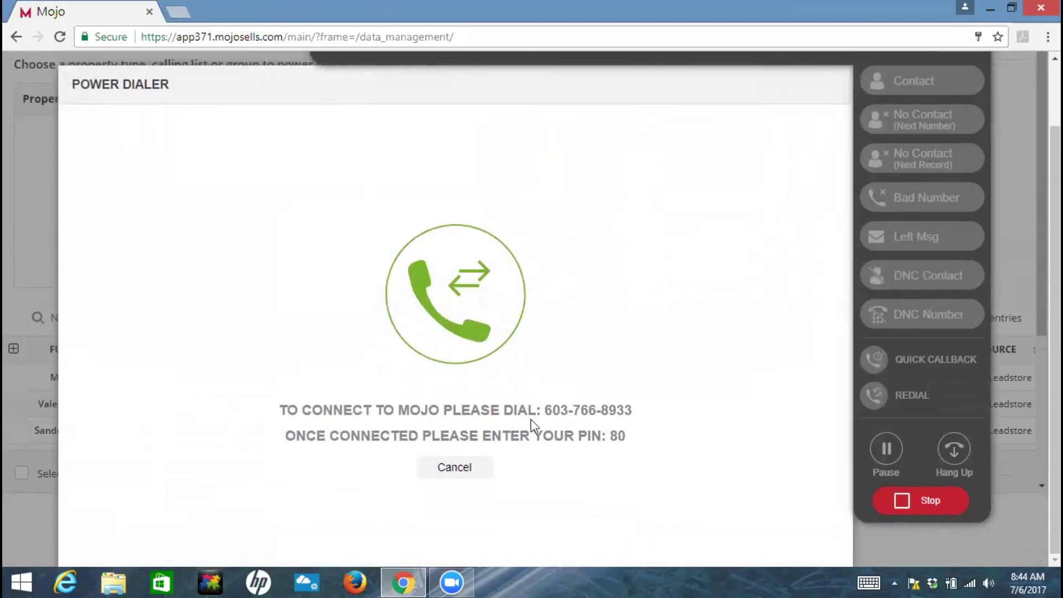
pyautogui.click(455, 476)
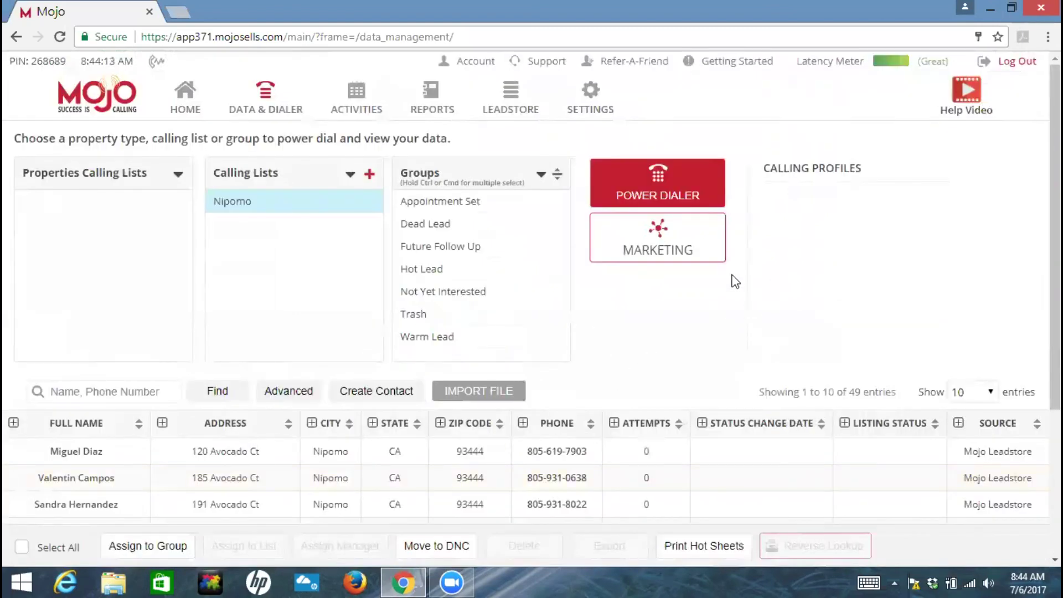
# - Go to Settings and view the Calling Scripts page, which has no scripts yet
pyautogui.click(590, 99)
pyautogui.click(128, 153)
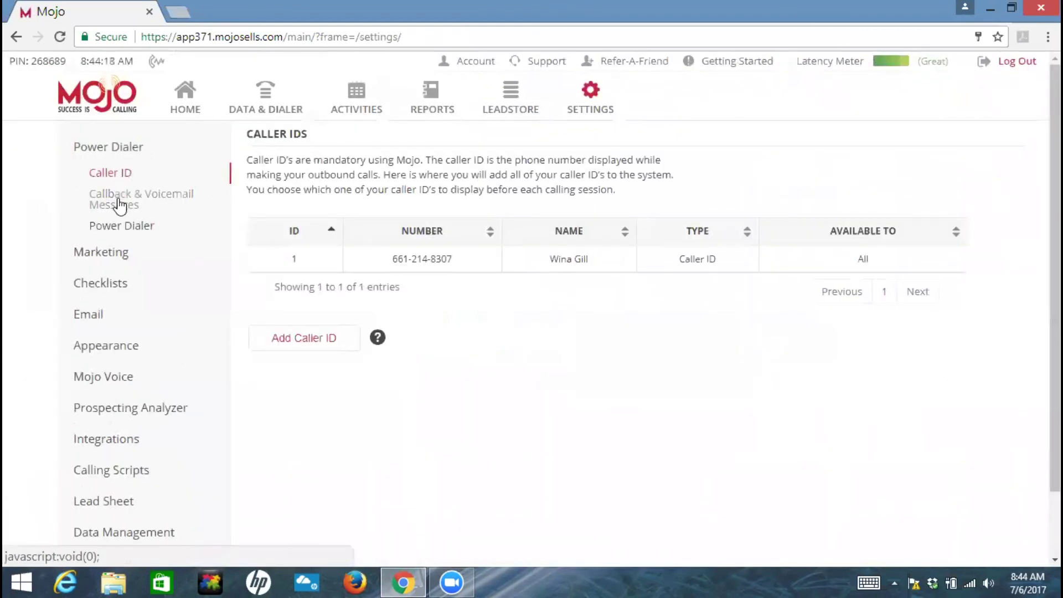
pyautogui.scroll(-2, 157, 287)
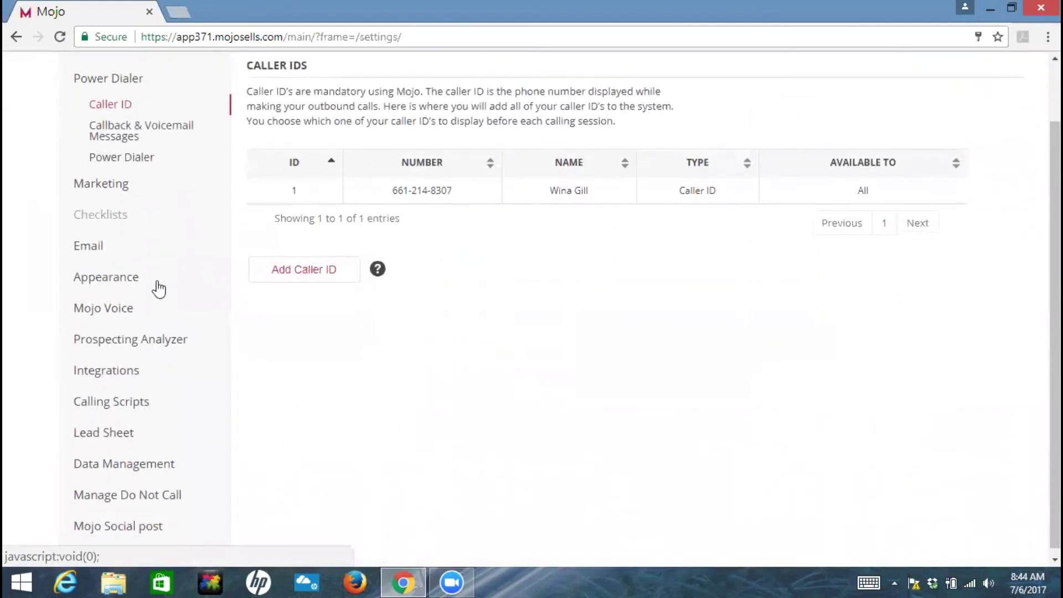
pyautogui.click(132, 405)
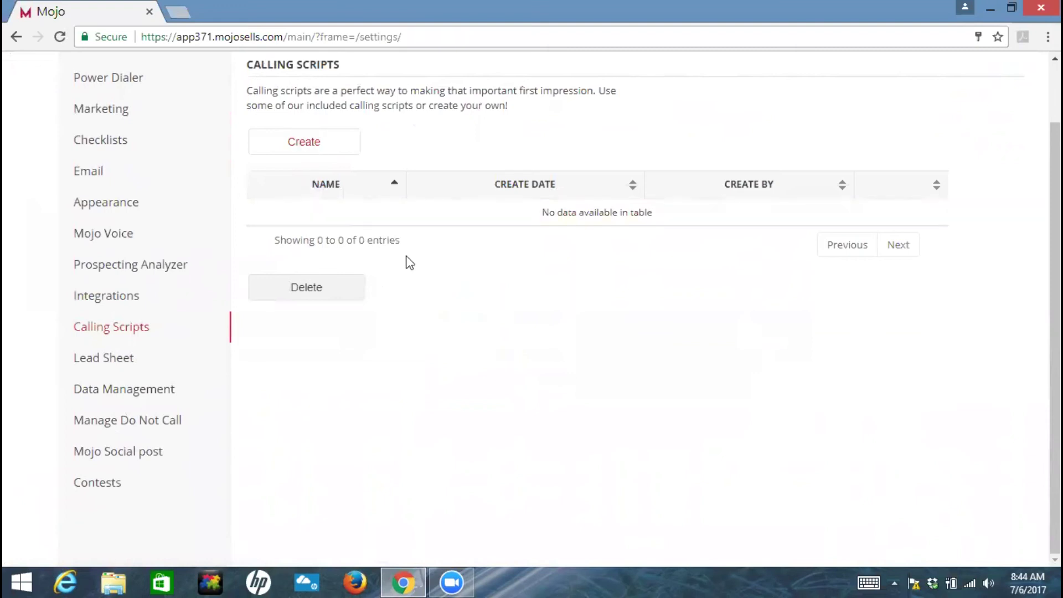
pyautogui.scroll(3, 261, 265)
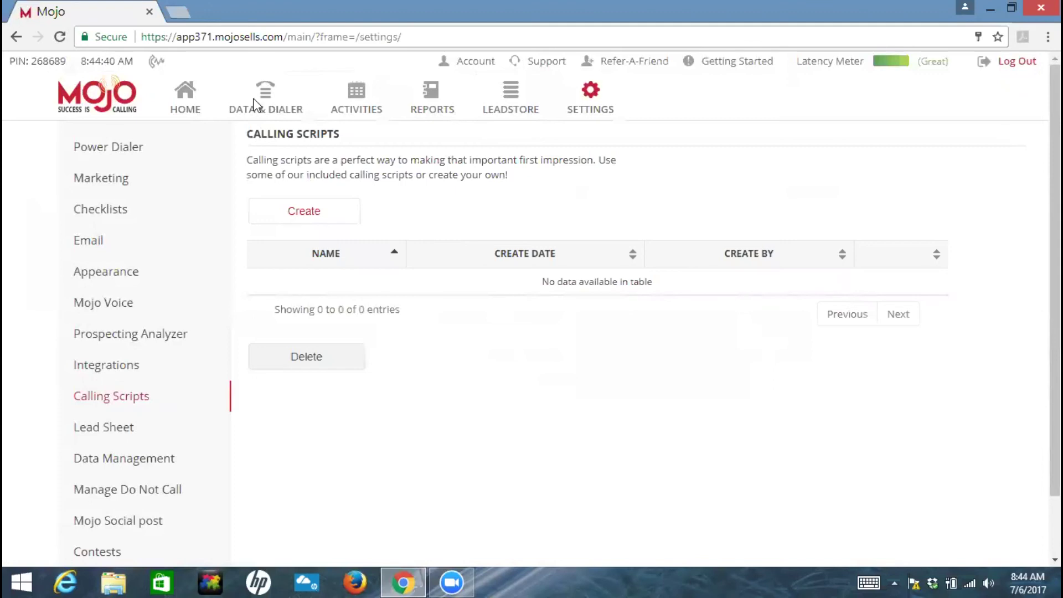
# - Return to Data & Dialer and scroll through the Nipomo list's 50 contact entries
pyautogui.click(271, 102)
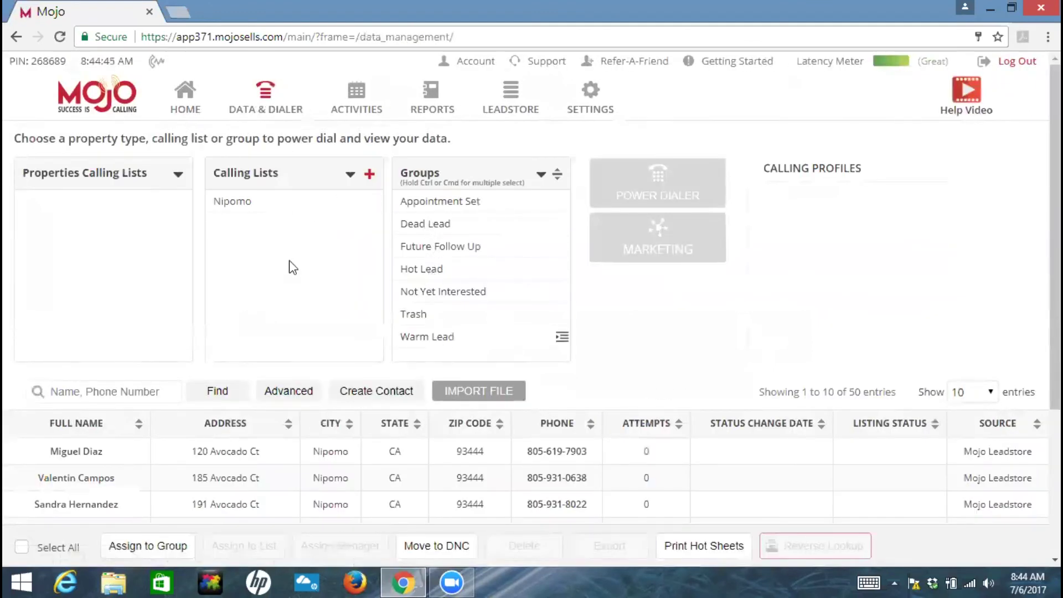
pyautogui.scroll(-3, 420, 304)
pyautogui.scroll(2, 418, 304)
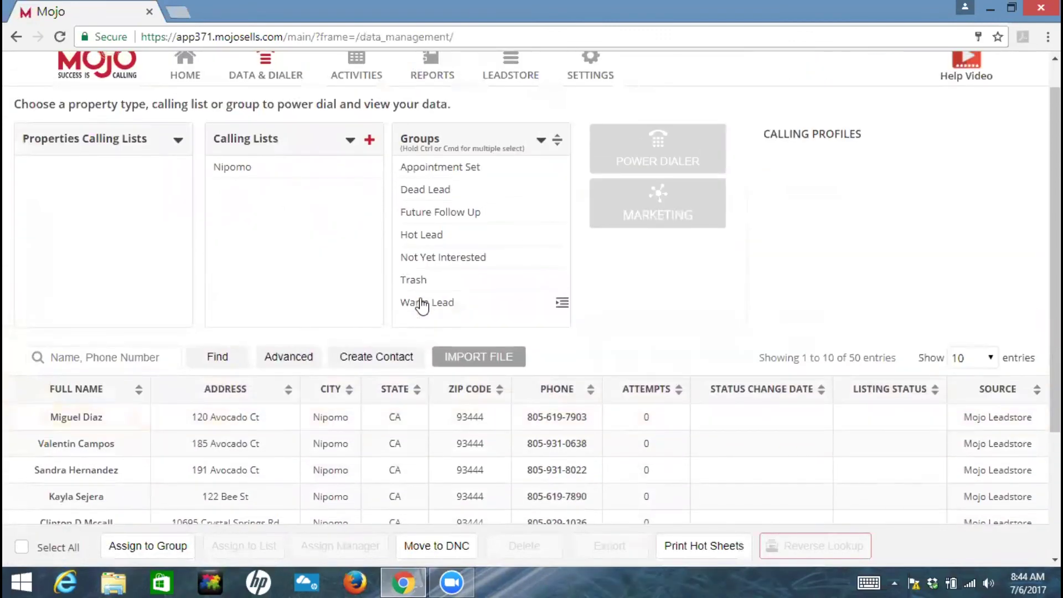
pyautogui.moveTo(240, 158)
pyautogui.moveTo(425, 237)
pyautogui.scroll(-2, 438, 372)
pyautogui.scroll(3, 912, 184)
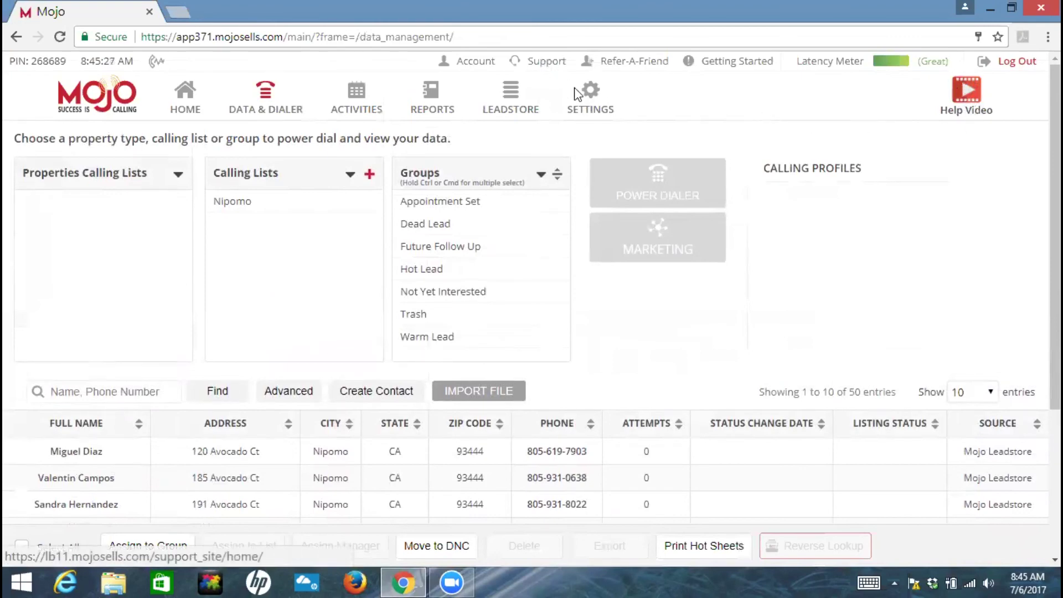
pyautogui.scroll(-3, 642, 221)
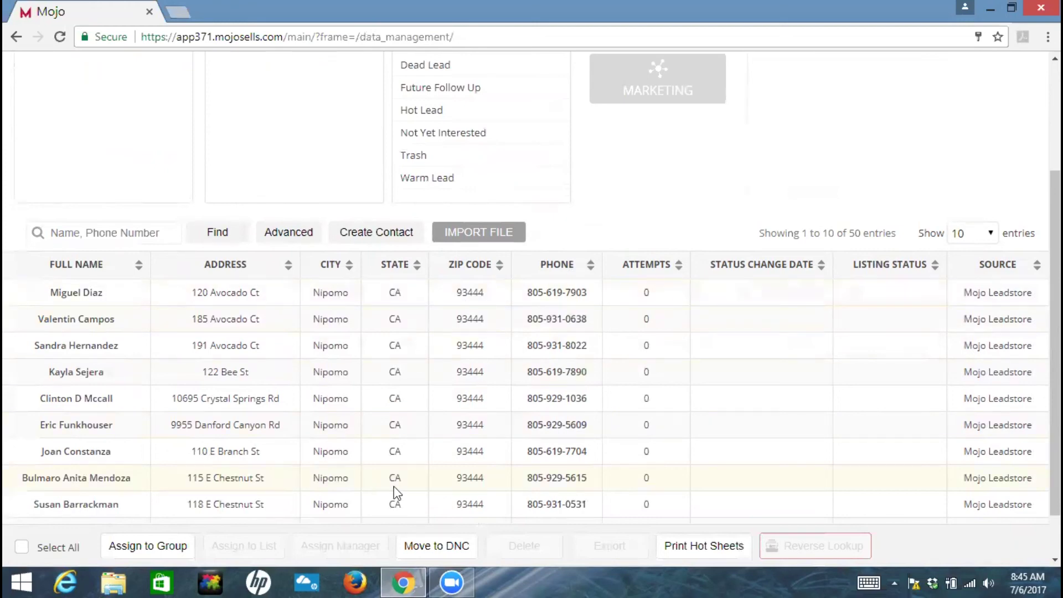
pyautogui.scroll(3, 464, 339)
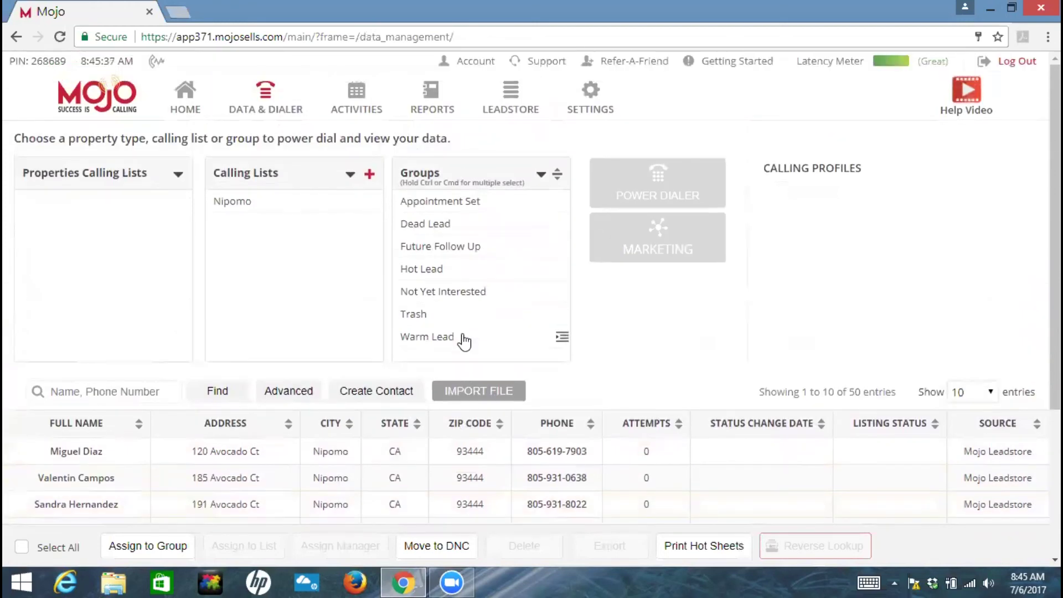
pyautogui.scroll(-2, 463, 339)
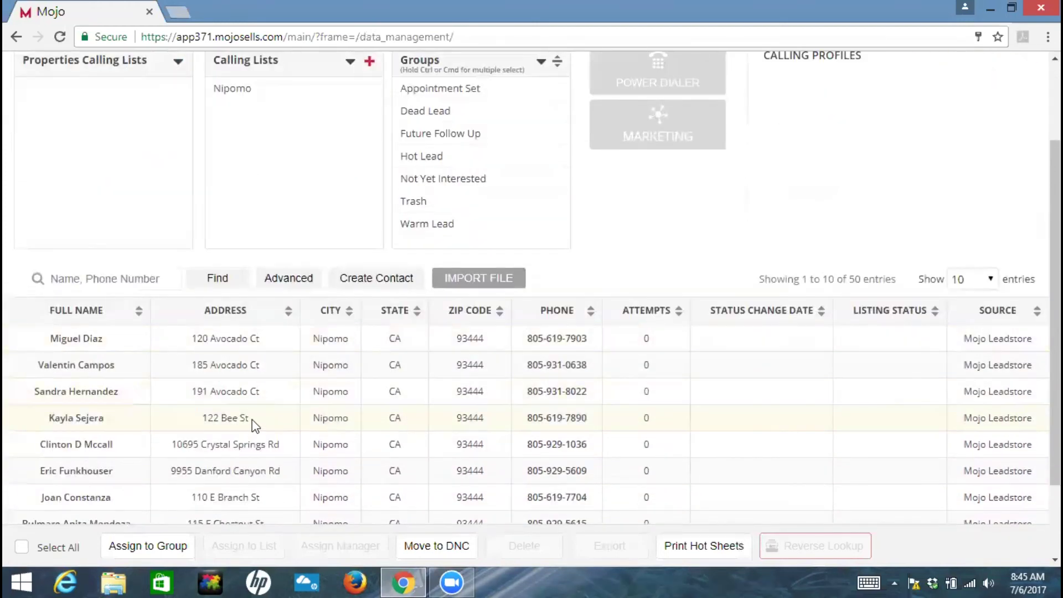